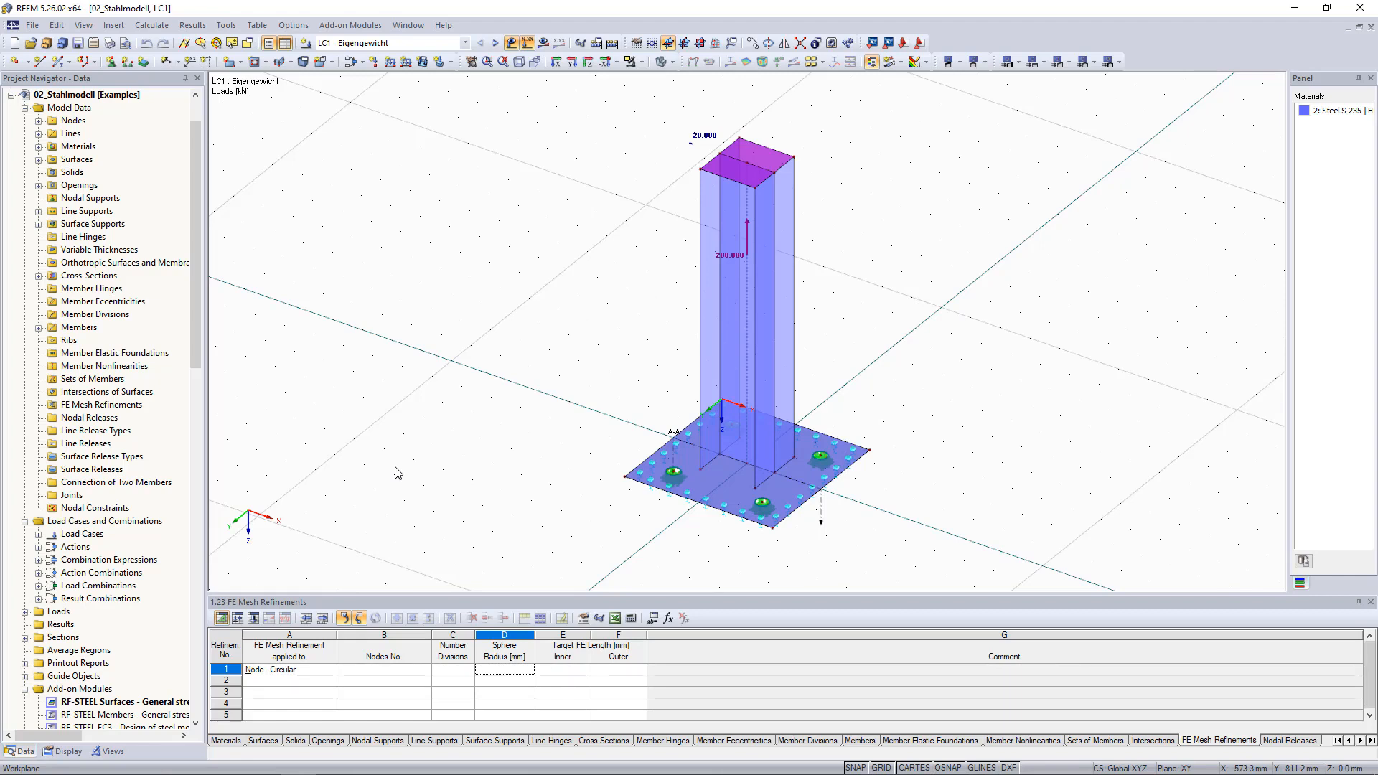
Step: Generate the FE mesh for the steel column and base plate model
left_click(151, 26)
left_click(211, 238)
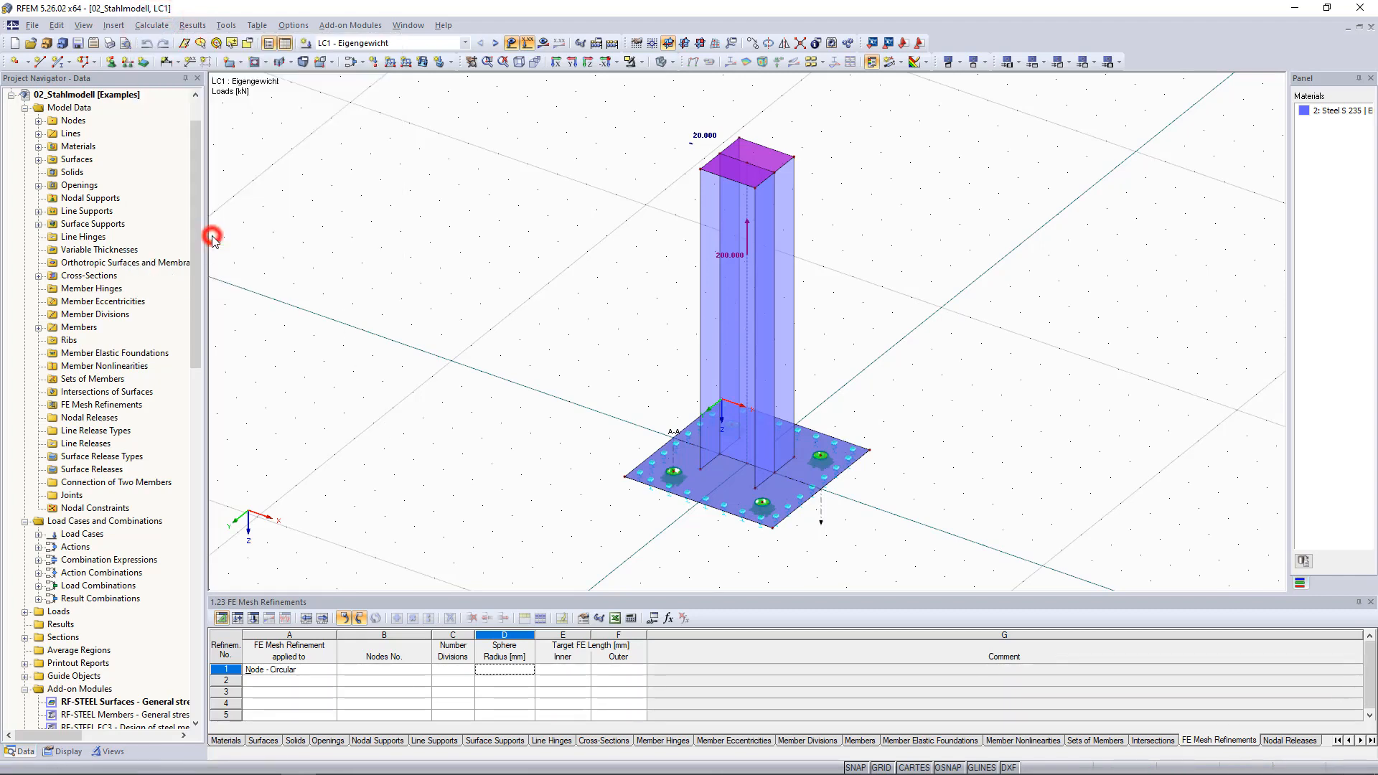
left_click(486, 63)
left_click_drag(612, 431, 733, 506)
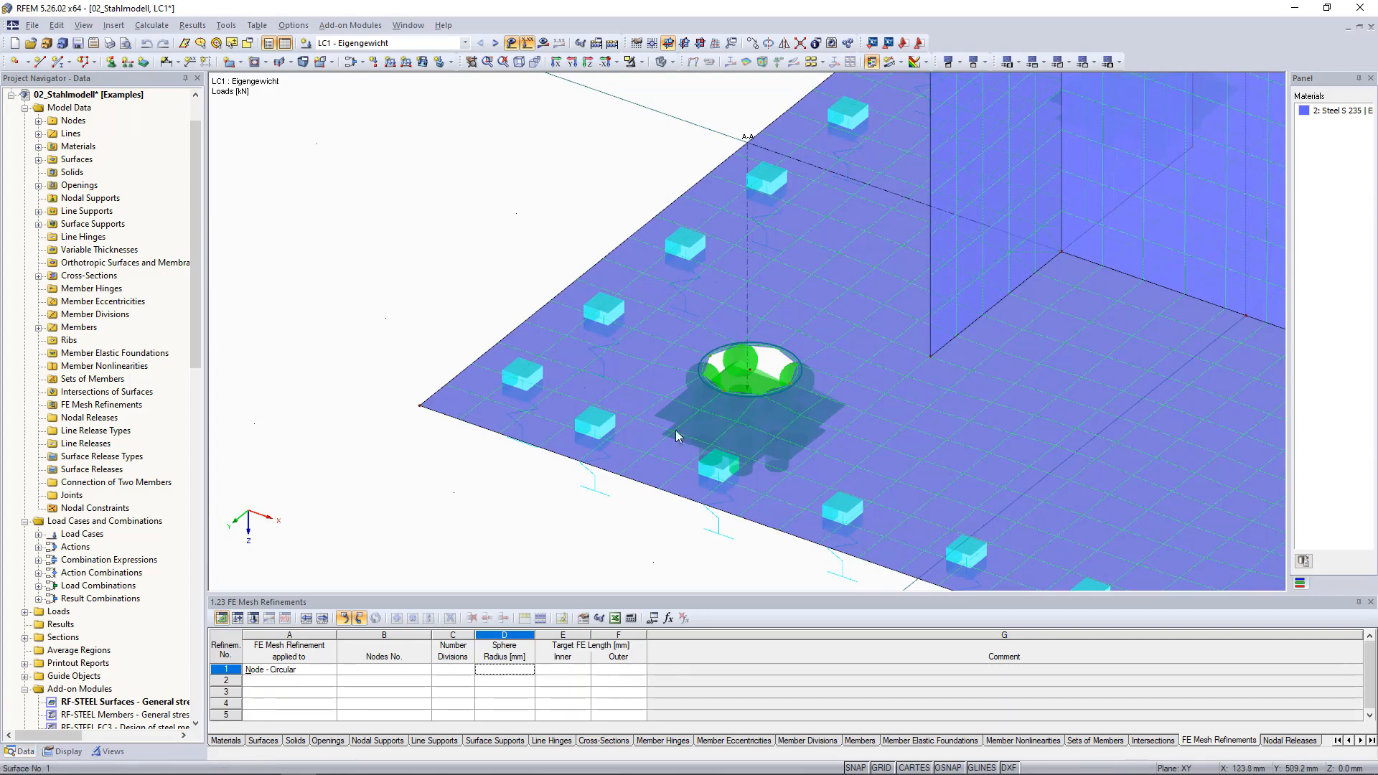
Step: Give node 5 in the base plate a new circular FE mesh refinement with radius 100 mm, inner length 4 mm and outer length 20 mm
right_click(751, 372)
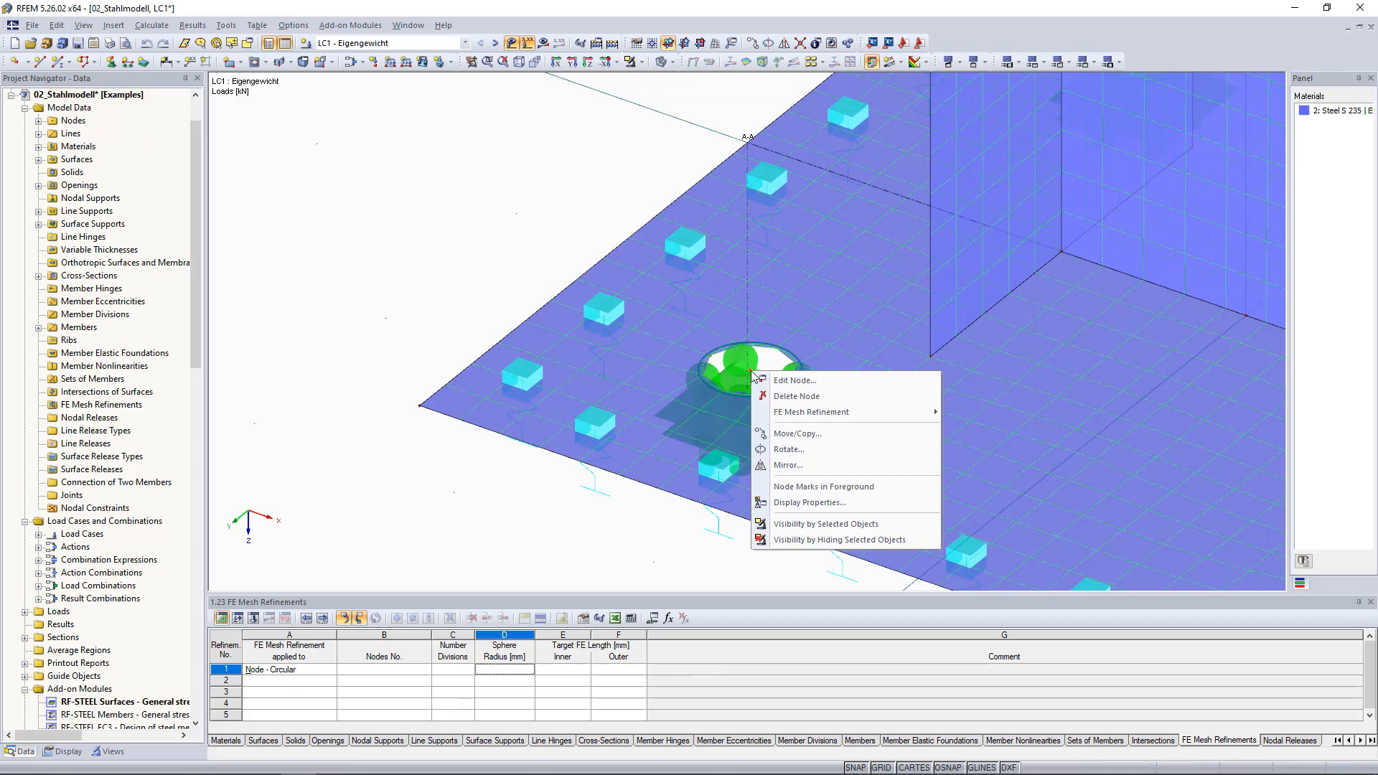
left_click(859, 383)
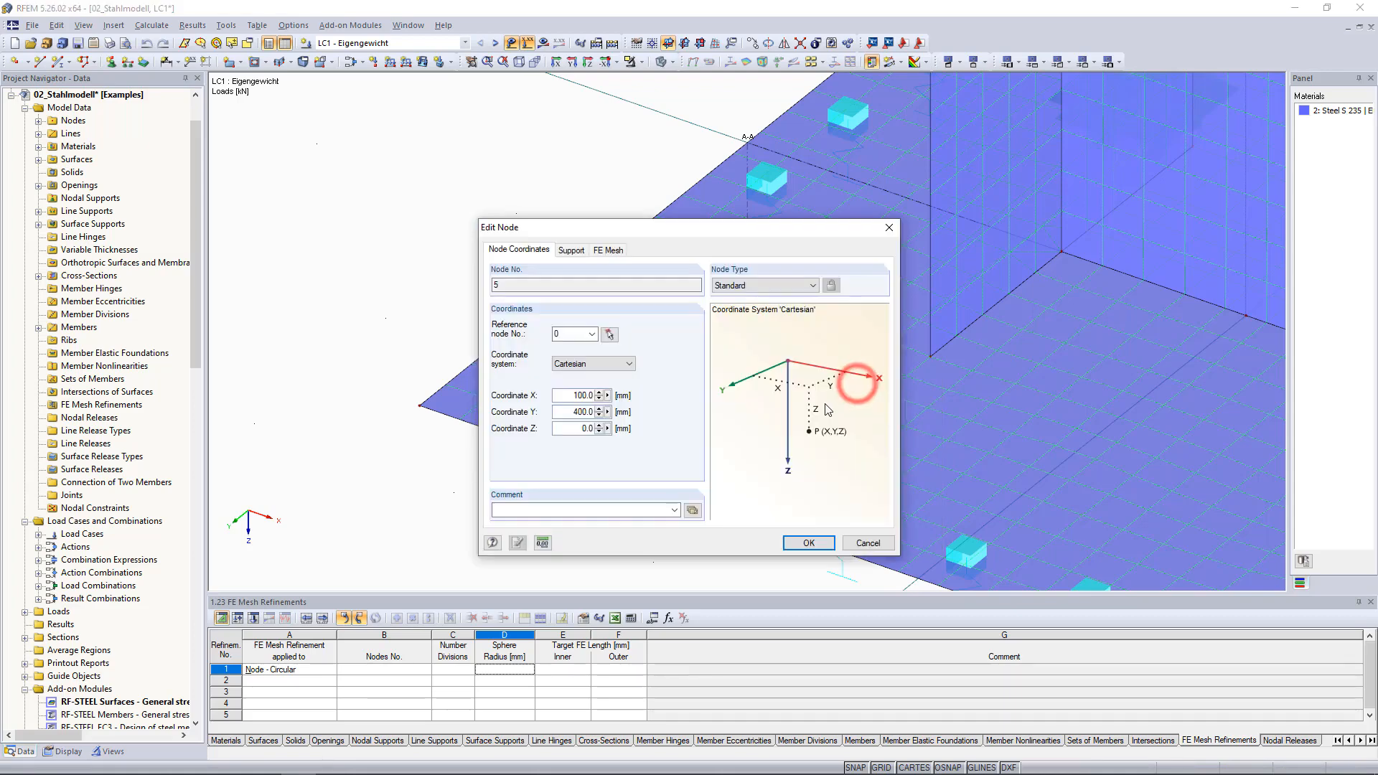
left_click(615, 254)
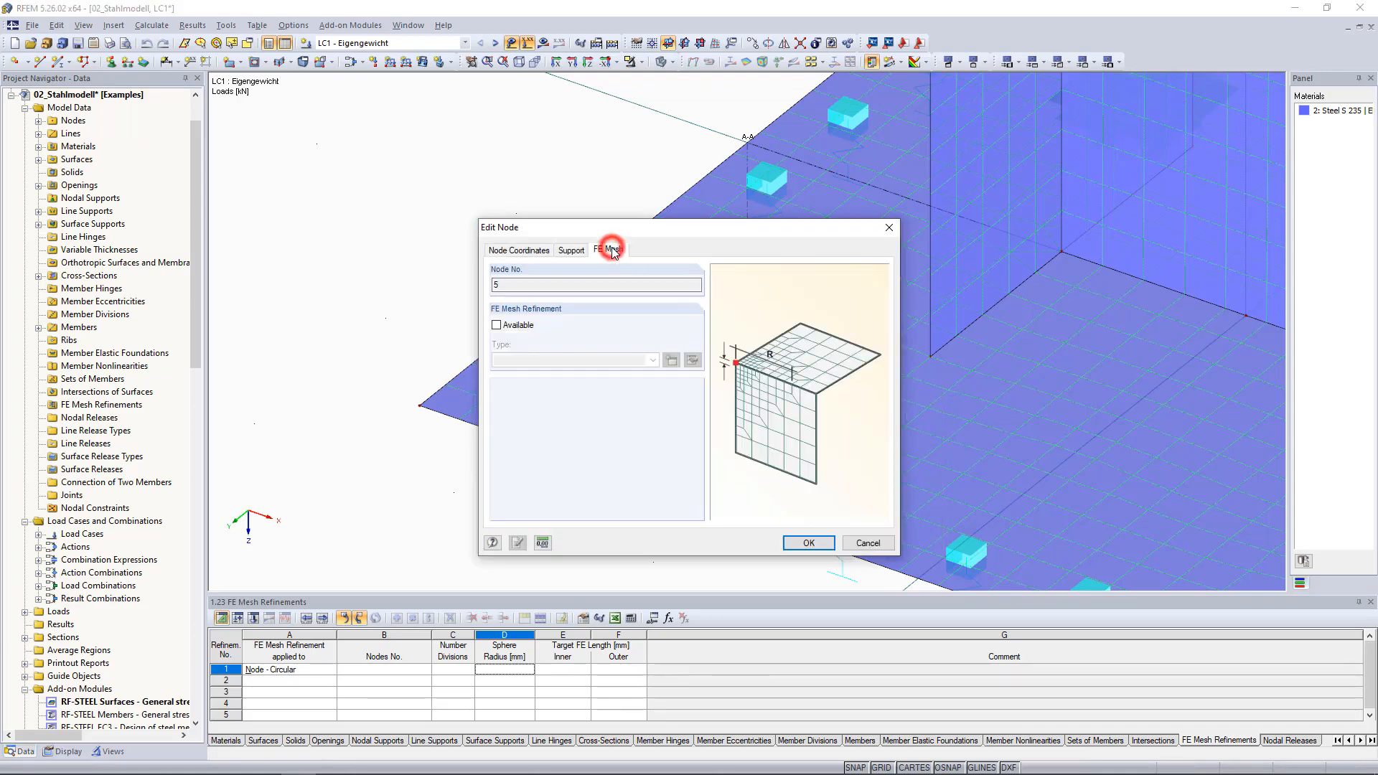
left_click(497, 325)
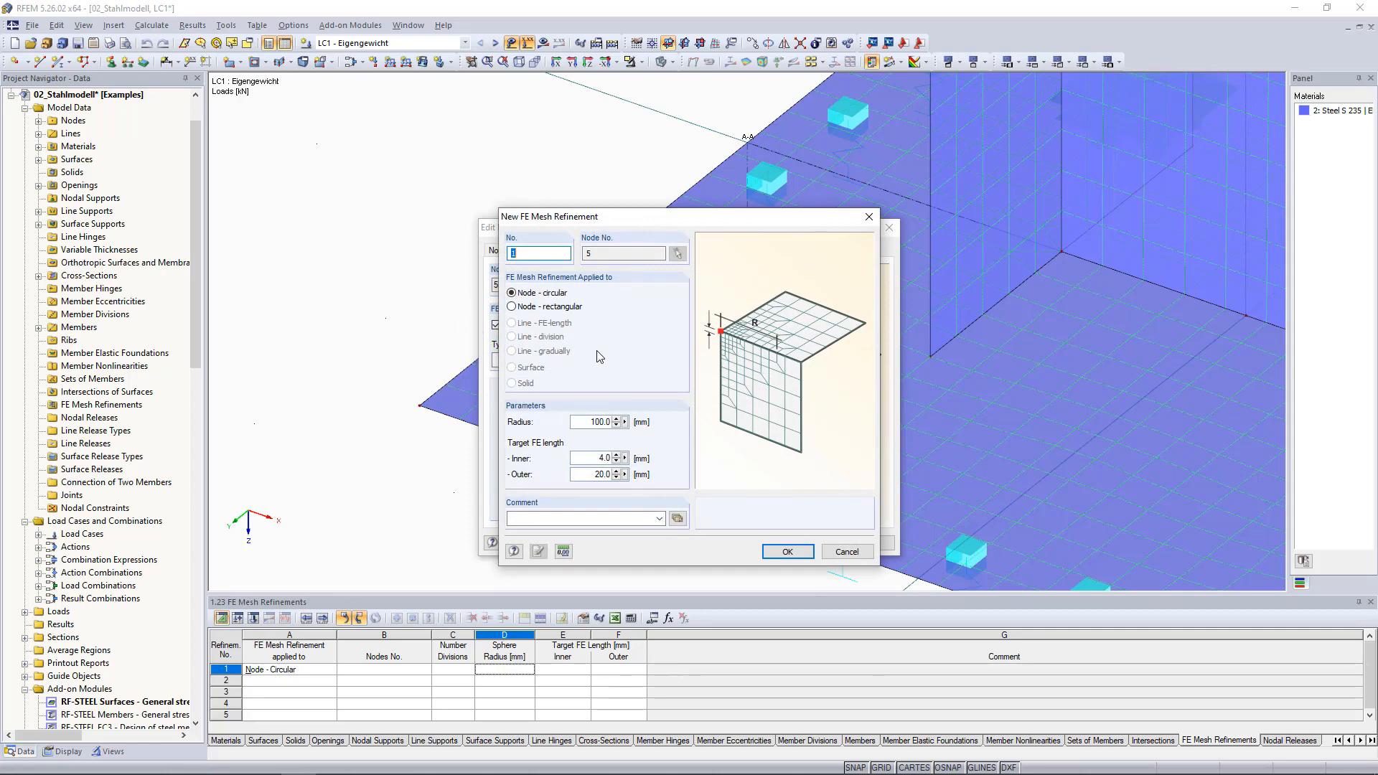
double_click(597, 457)
left_click(808, 551)
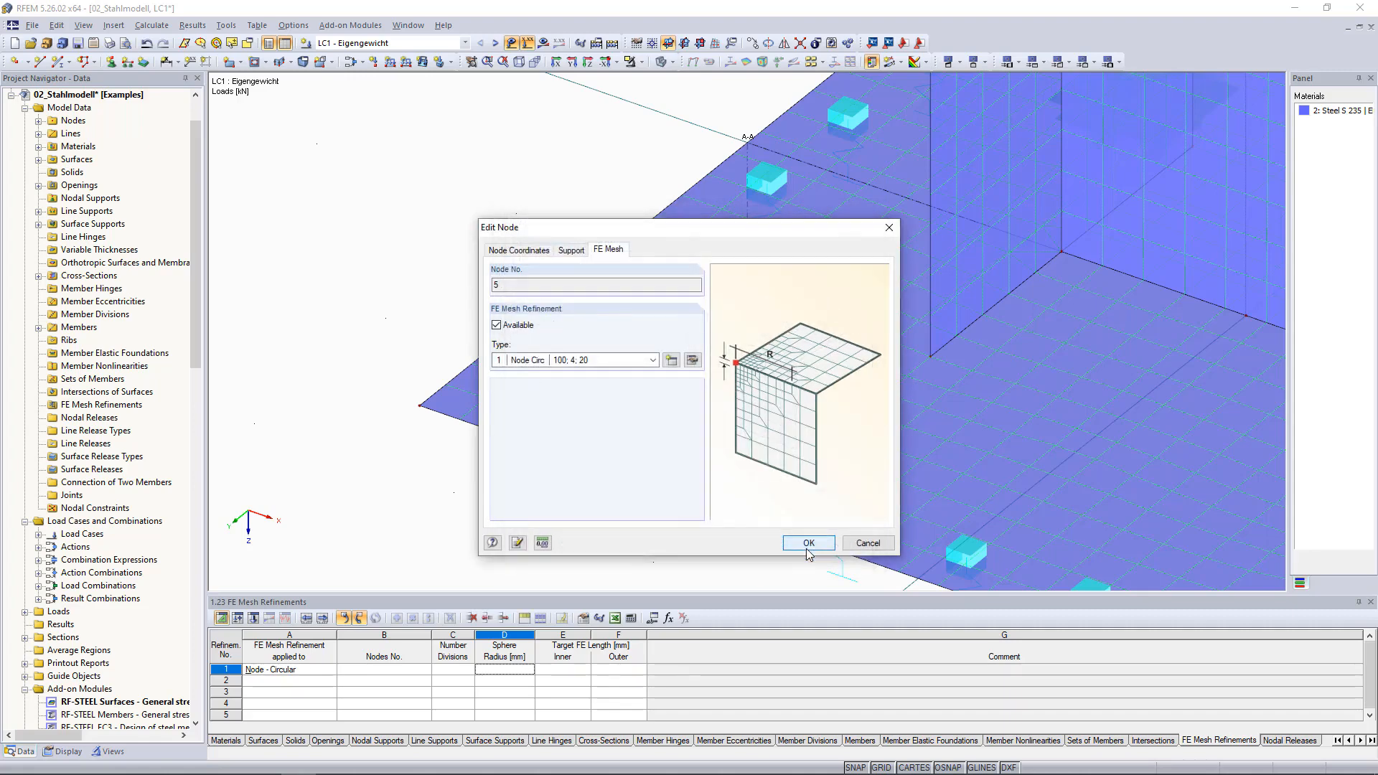
left_click(814, 543)
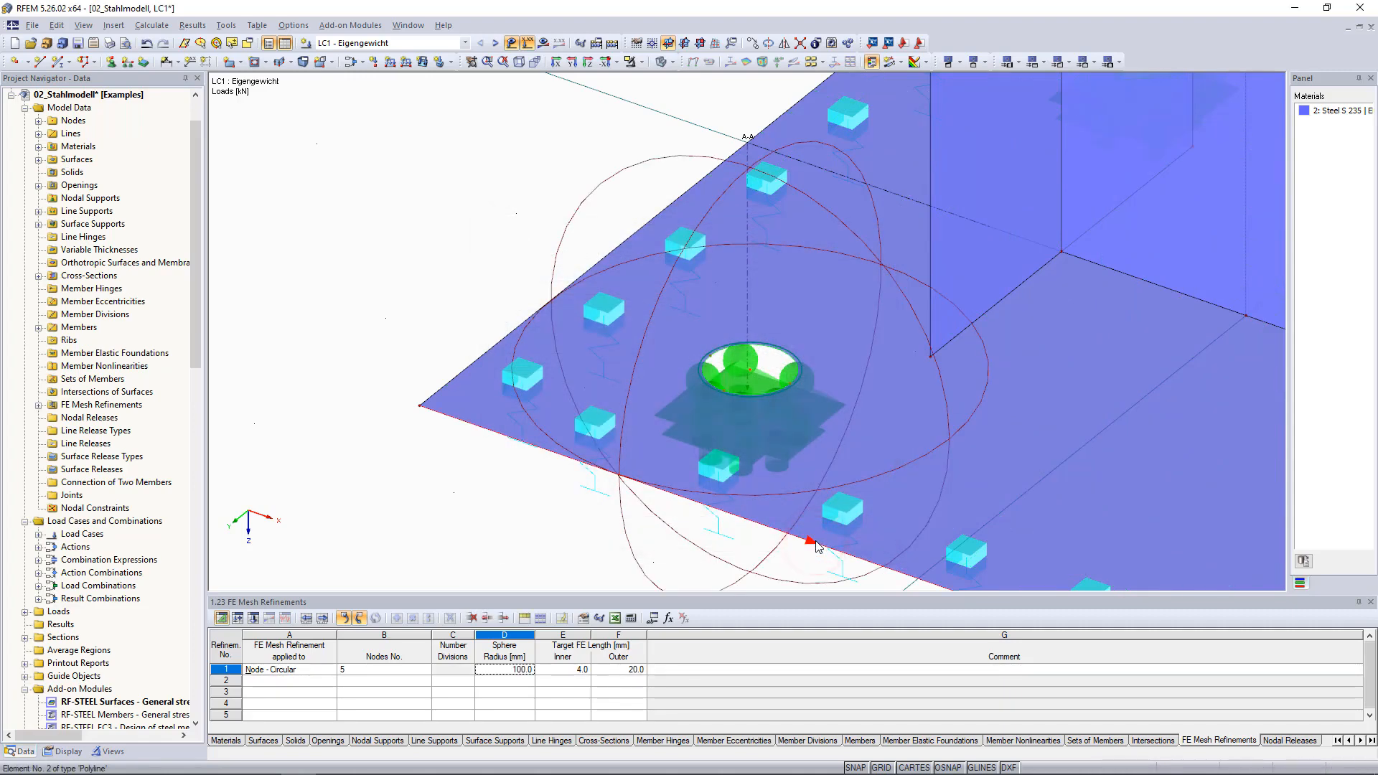
Step: Assign the existing circular FE mesh refinement 1 to node 10 at the bolt hole near the coordinate origin
scroll(817, 546, "down", 3)
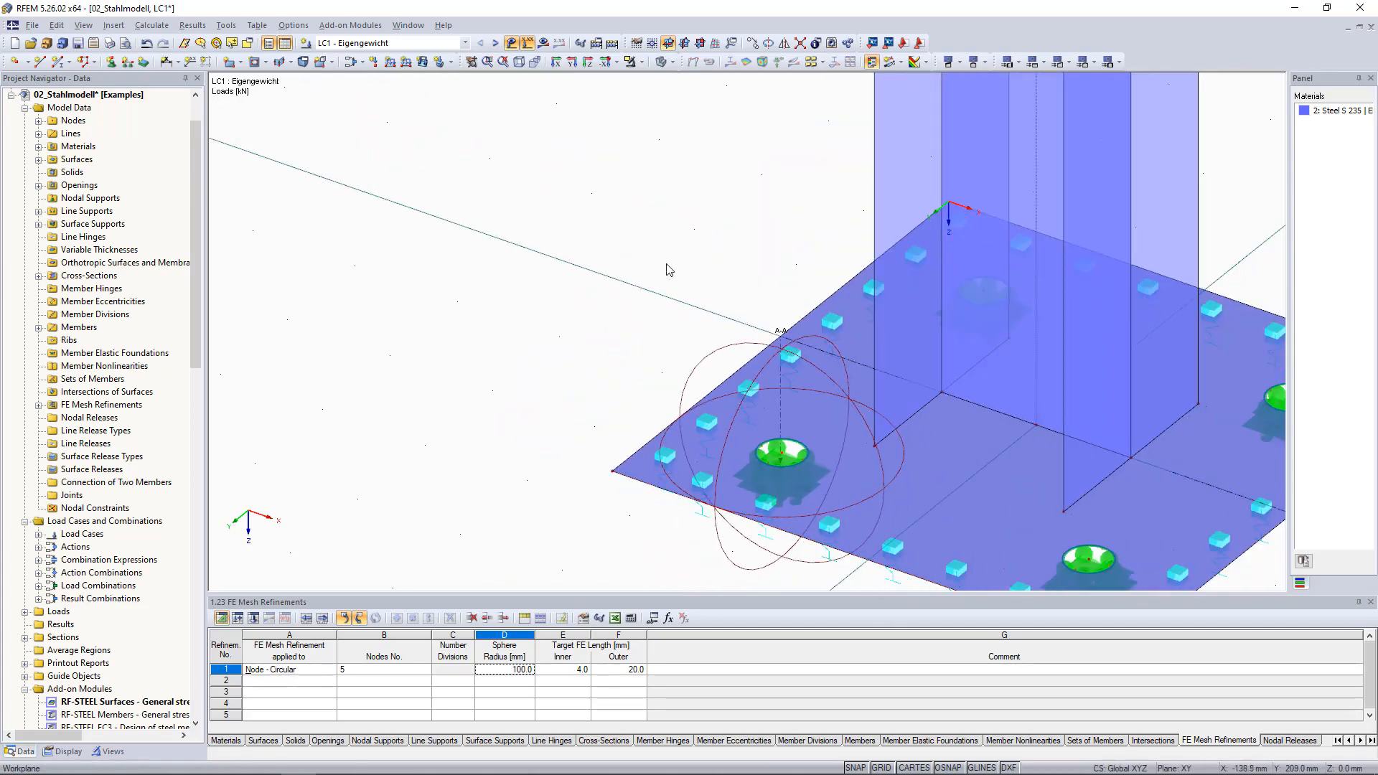
middle_click_drag(660, 263, 995, 321, "ctrl")
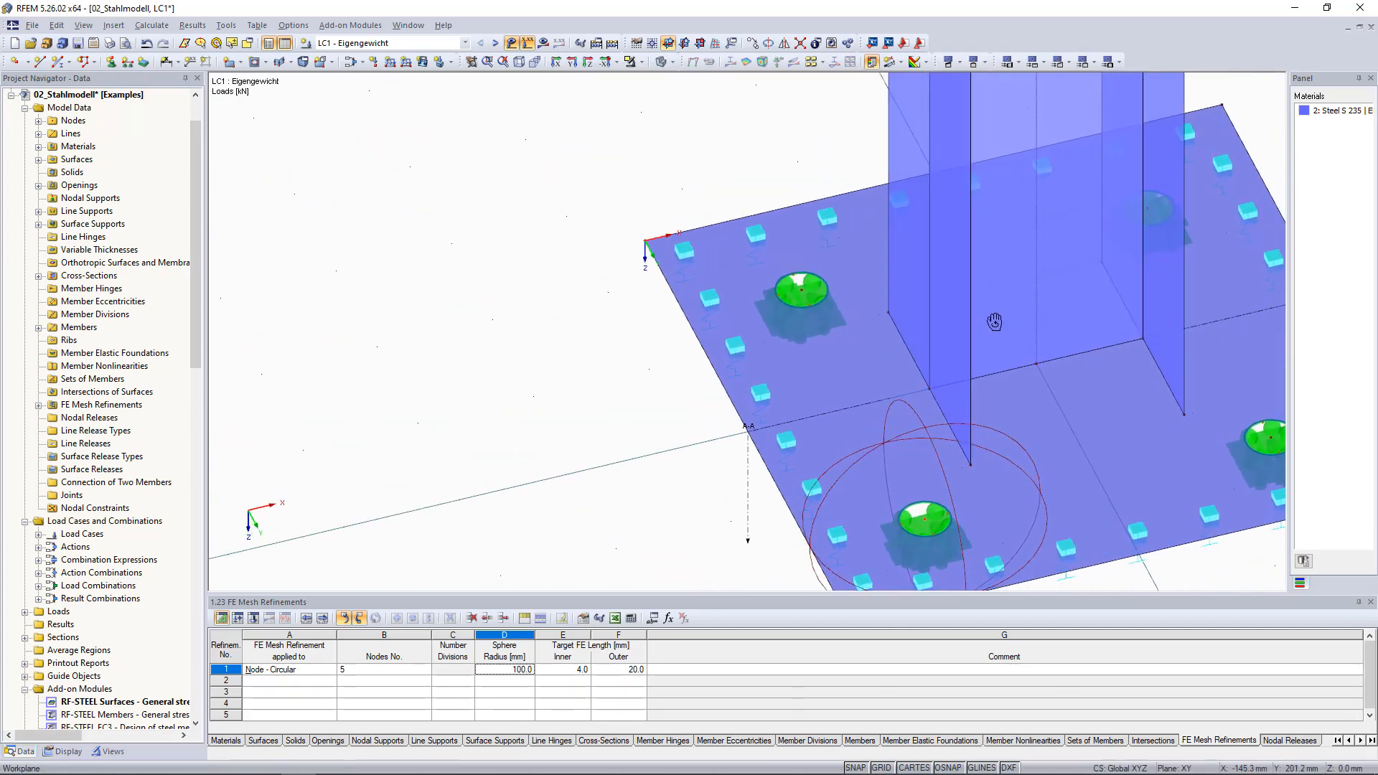
right_click(802, 293)
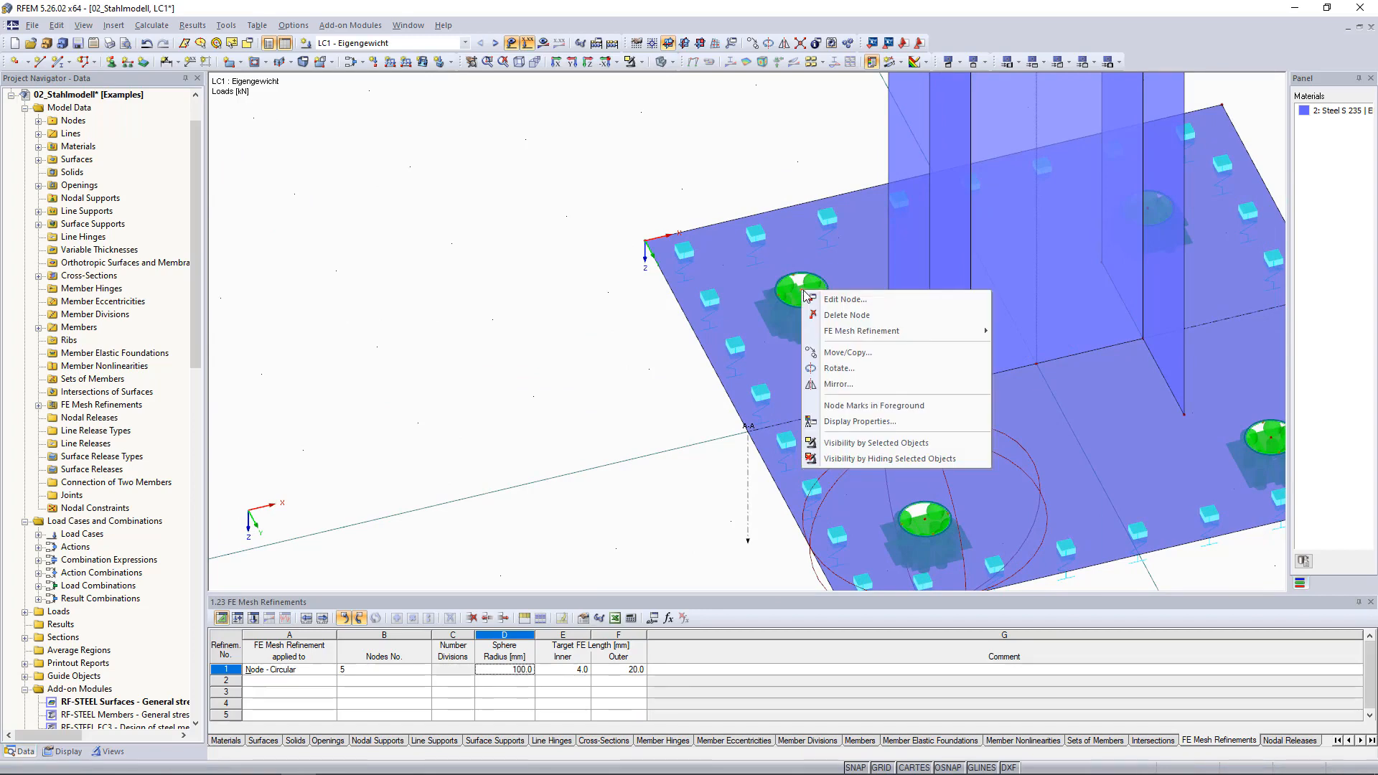
left_click(865, 300)
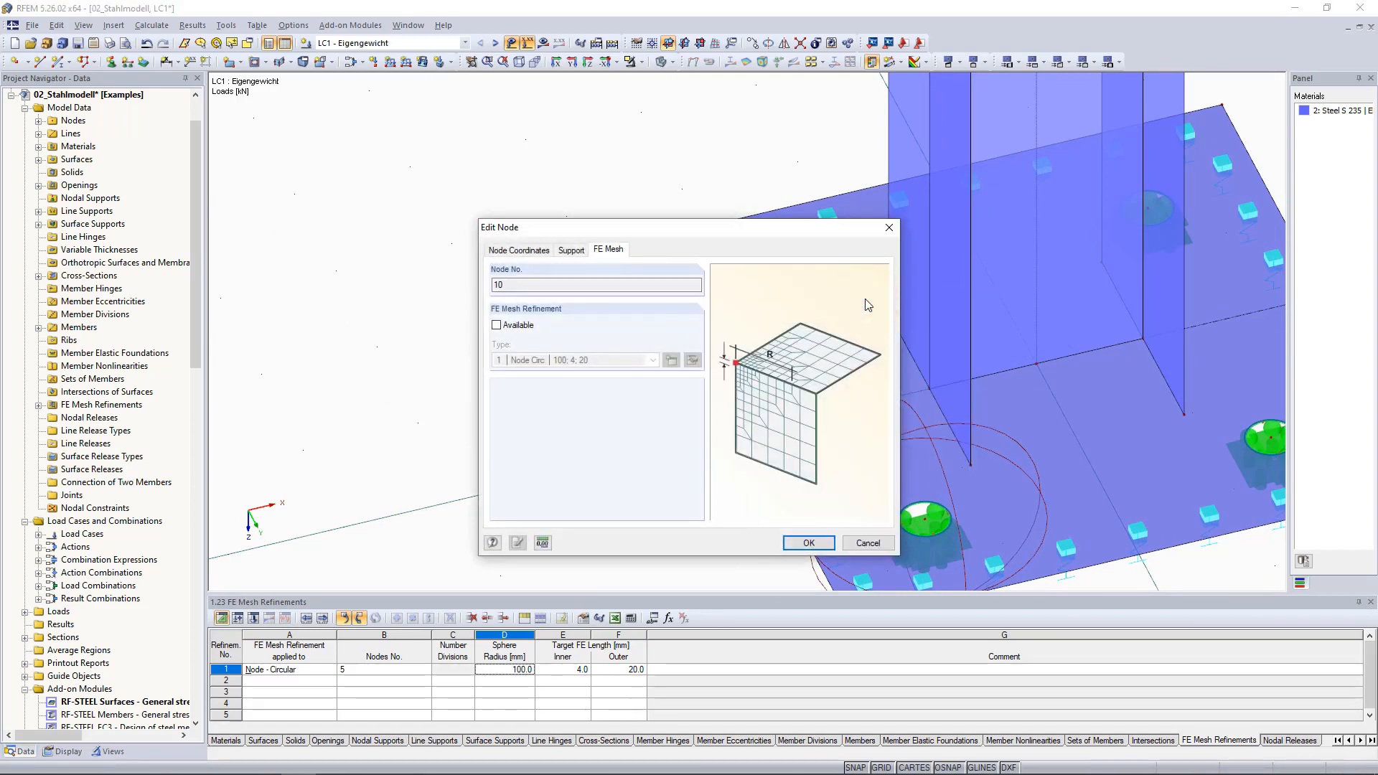
left_click(497, 326)
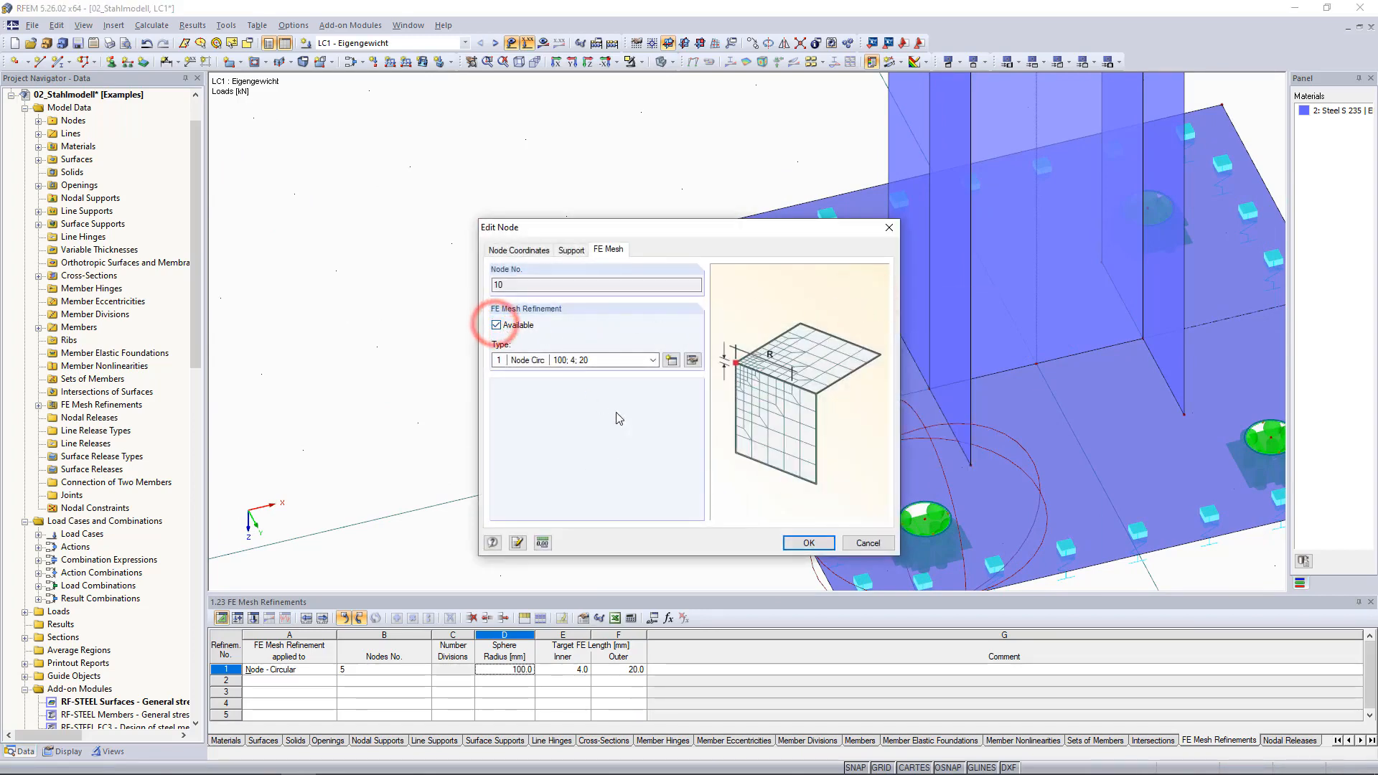
left_click(805, 544)
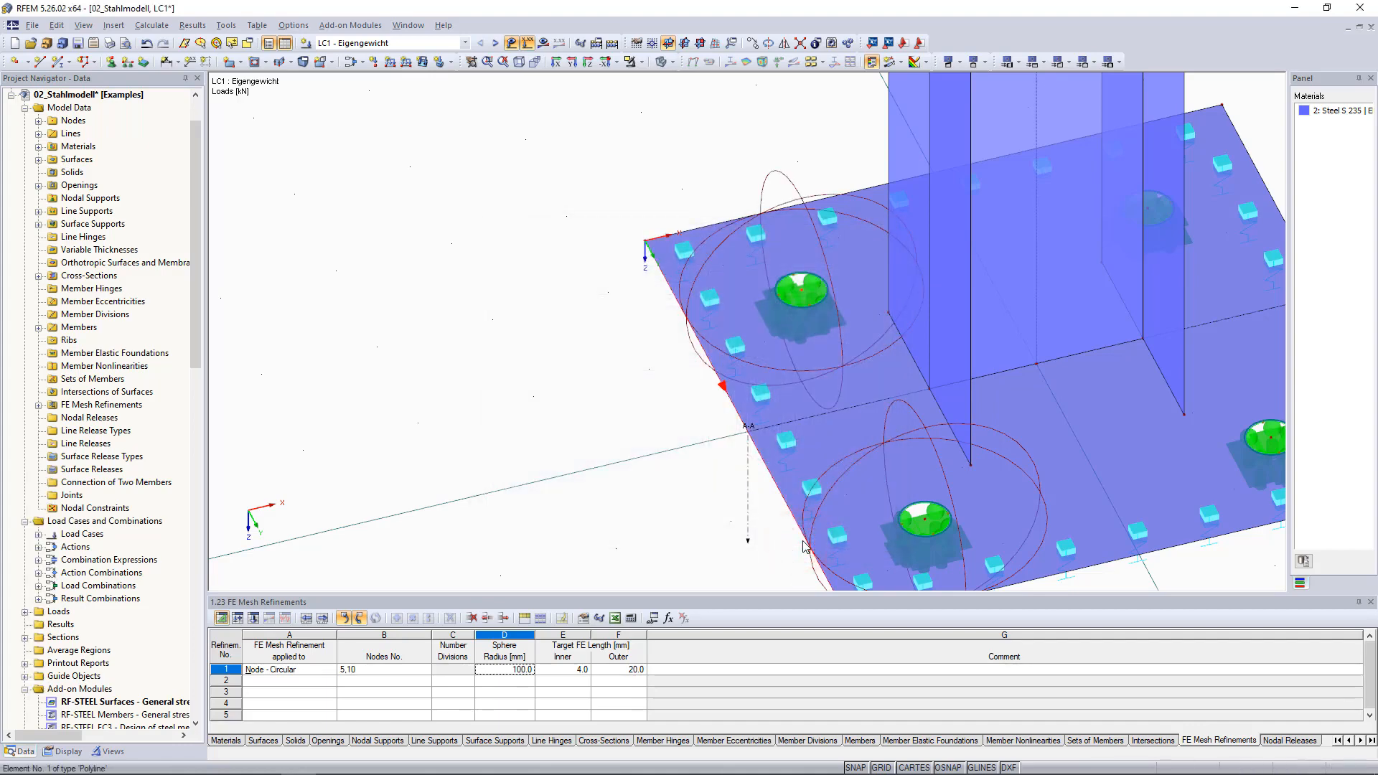
Step: Copy the circular mesh refinement from node 5 onto node 14 directly in the model view
scroll(840, 419, "down", 3)
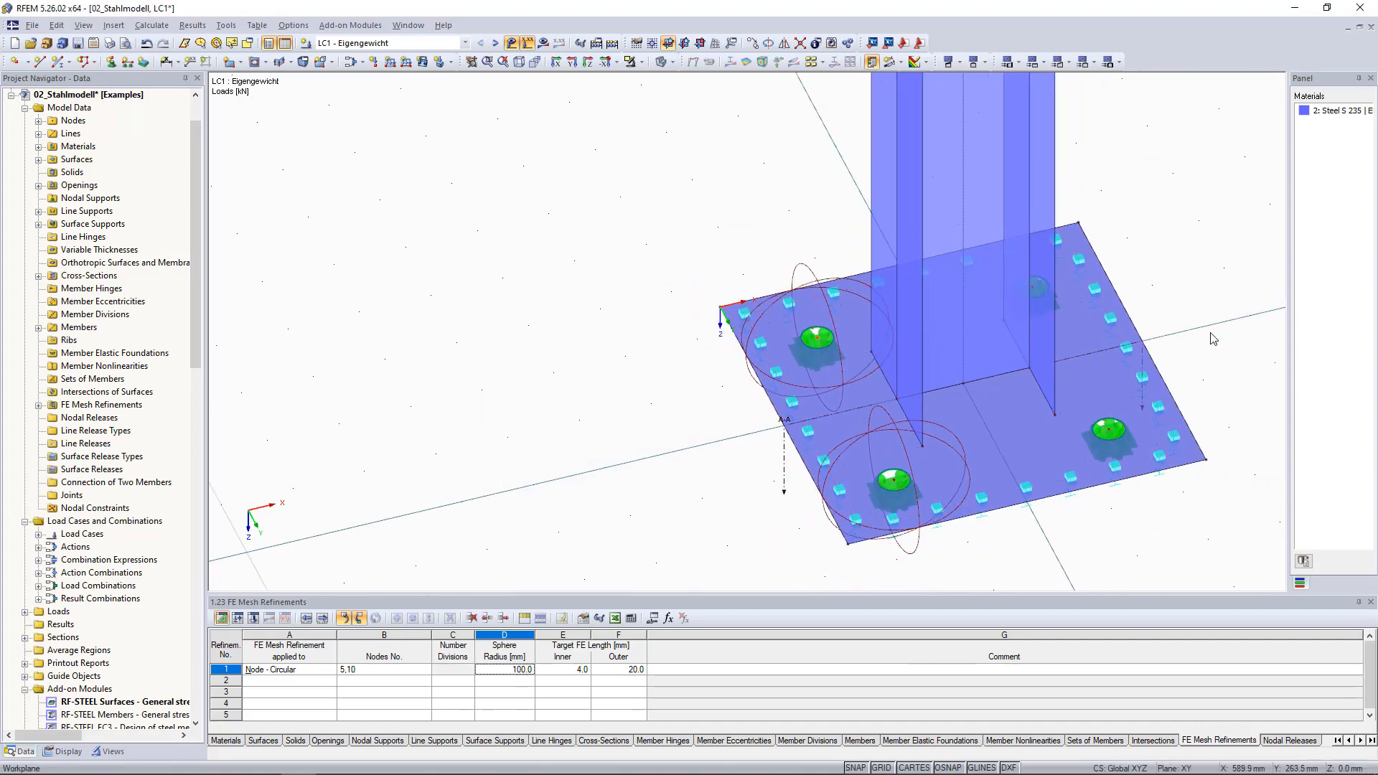
middle_click_drag(1213, 340, 860, 271, "ctrl")
left_click(653, 330)
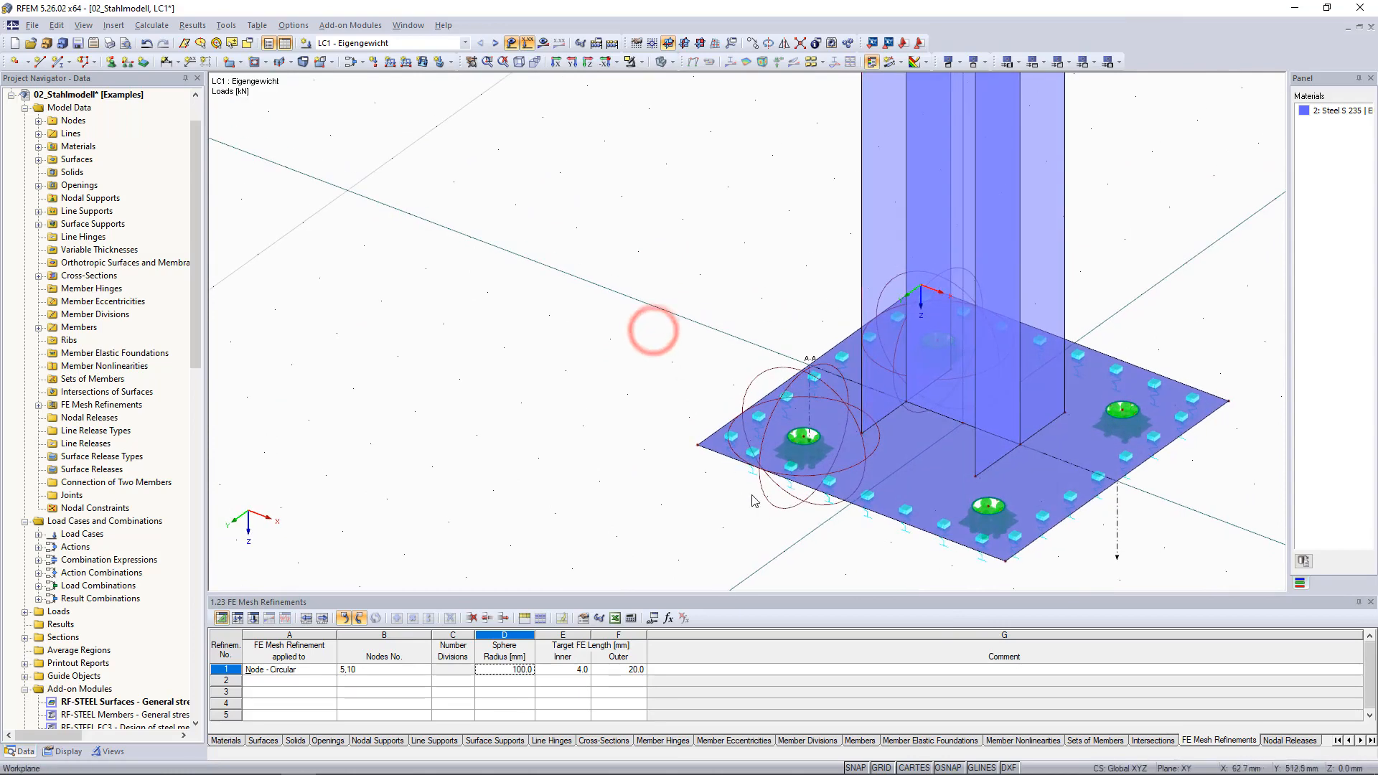
left_click(781, 510)
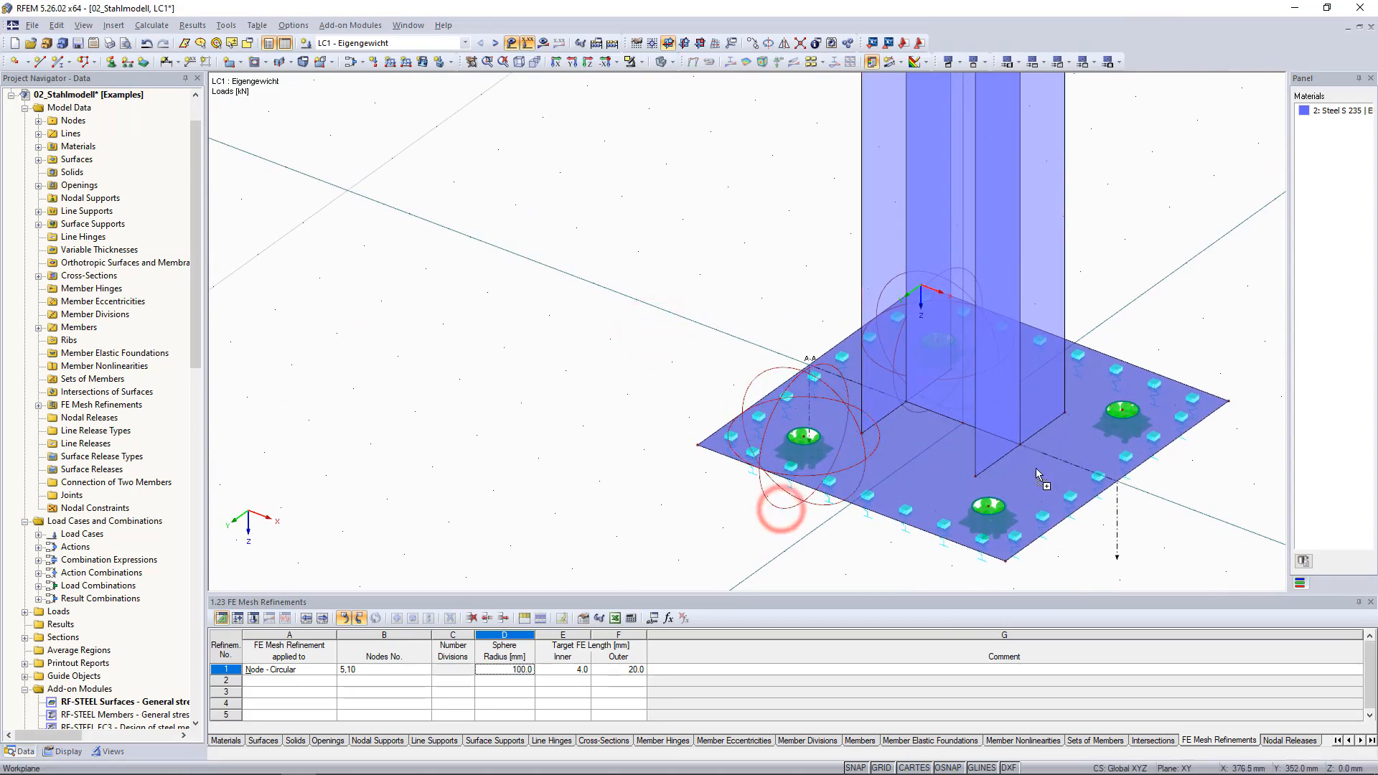
left_click(1125, 415)
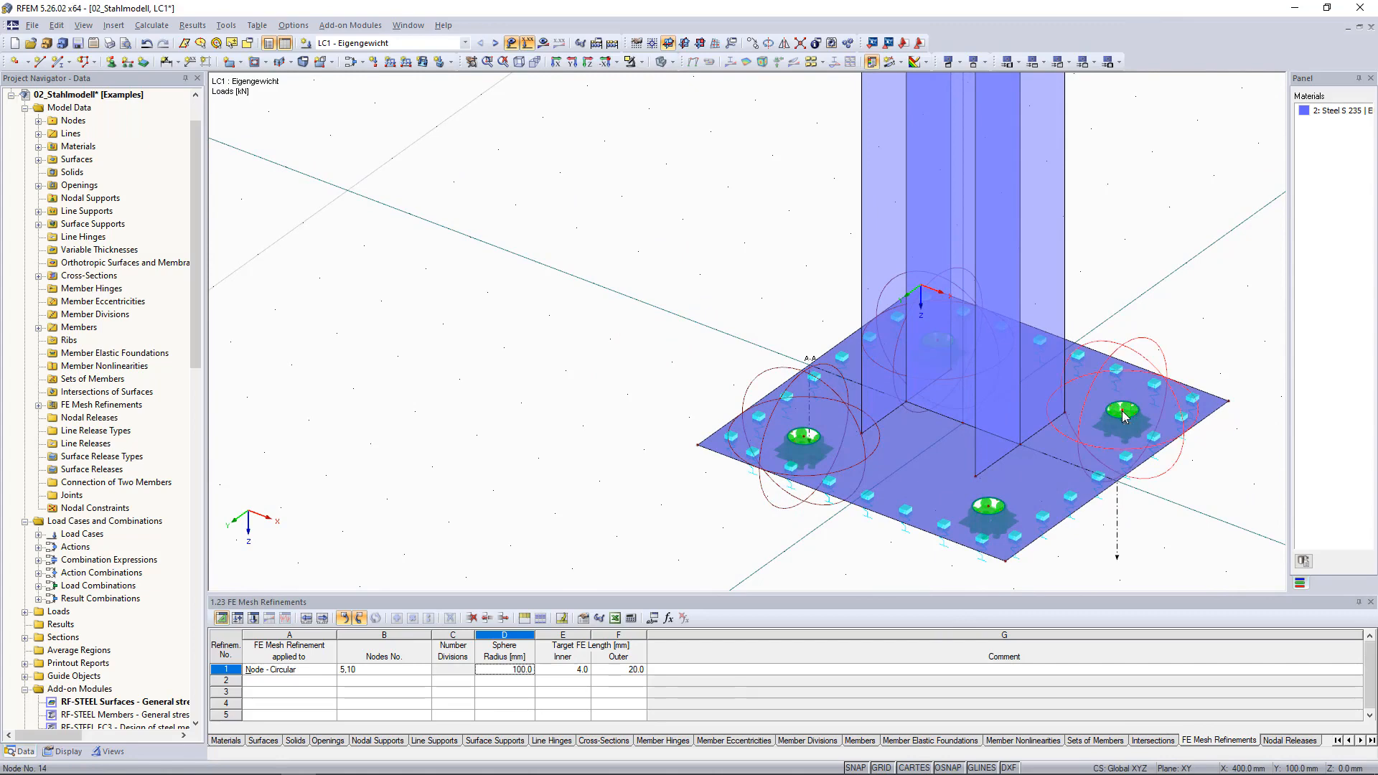
left_click(1226, 495)
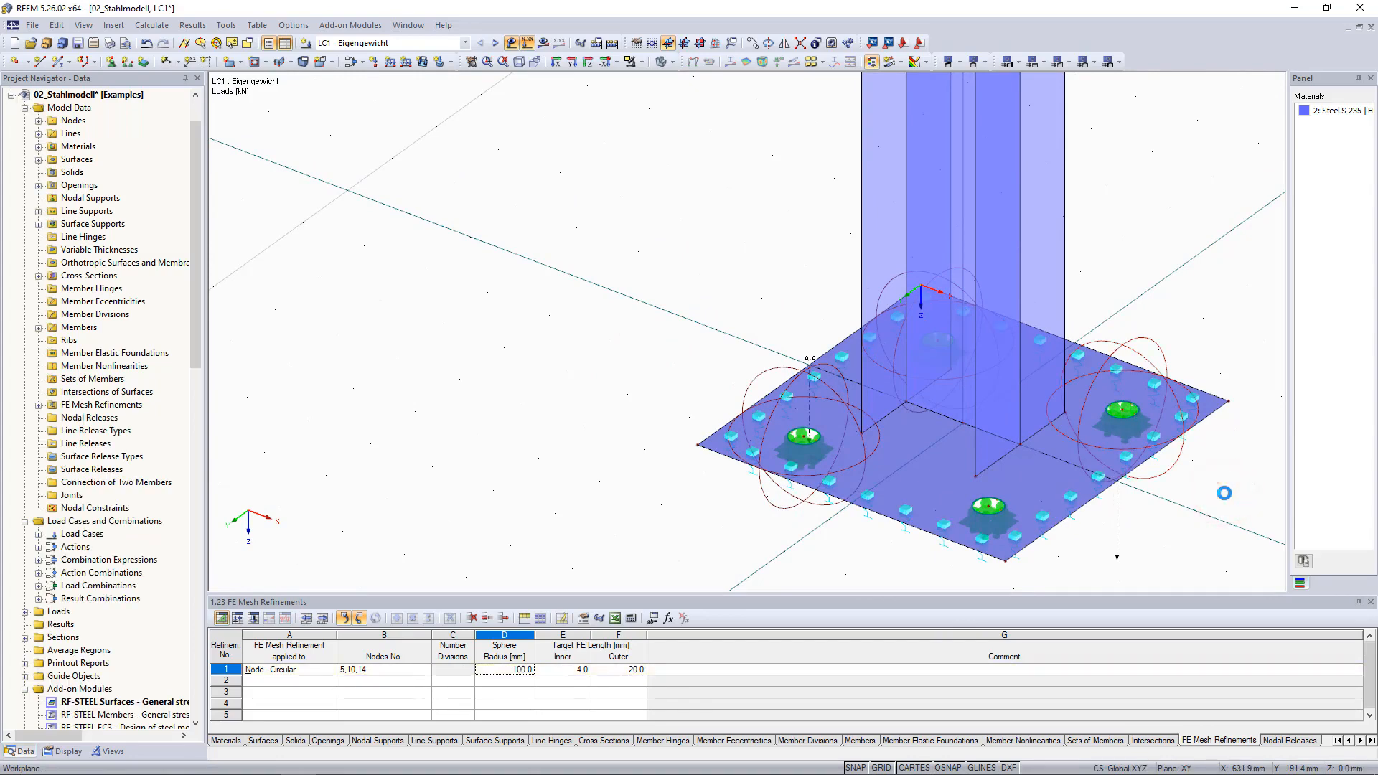
Step: Add a second Node - Circular entry in the FE Mesh Refinements table and pick node 18 in the model for it
left_click_drag(750, 594, 752, 566)
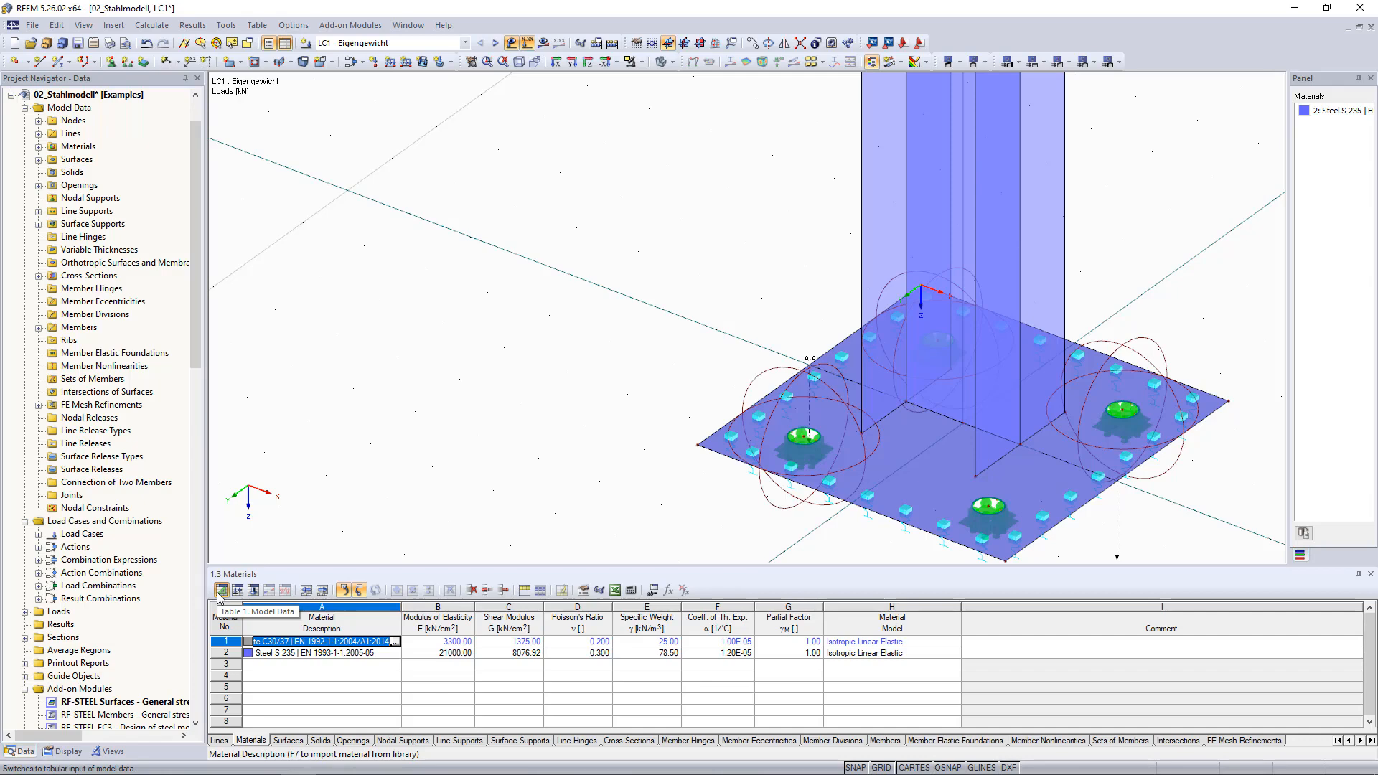
left_click(1219, 740)
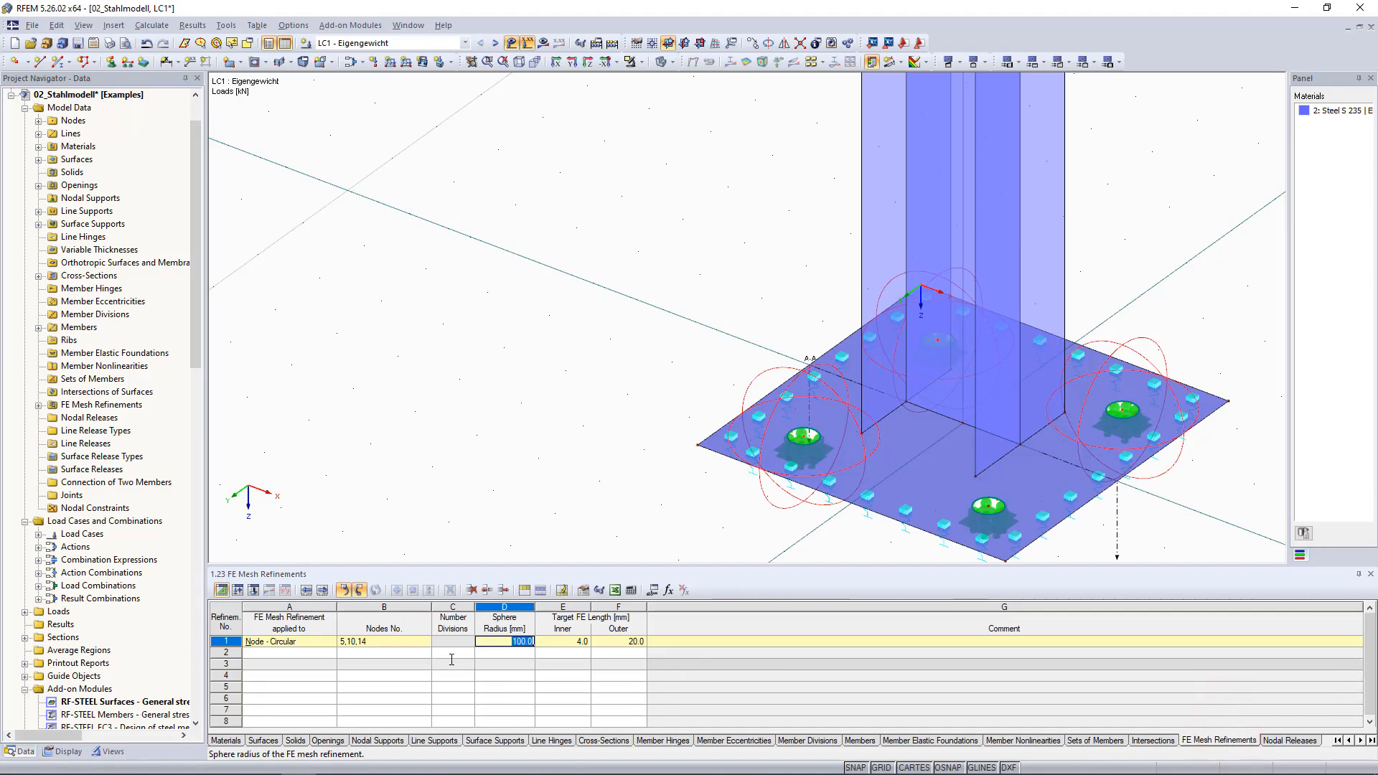
left_click(297, 654)
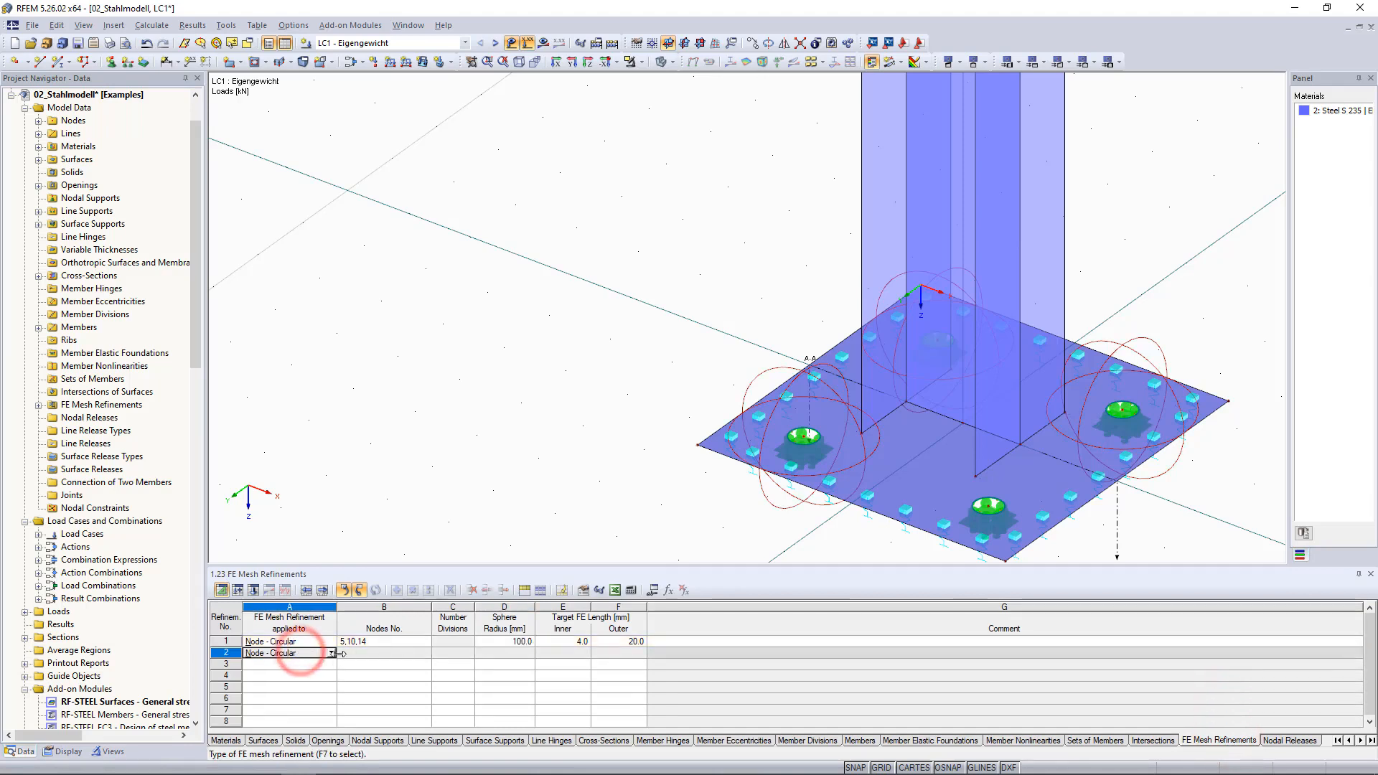
left_click(366, 653)
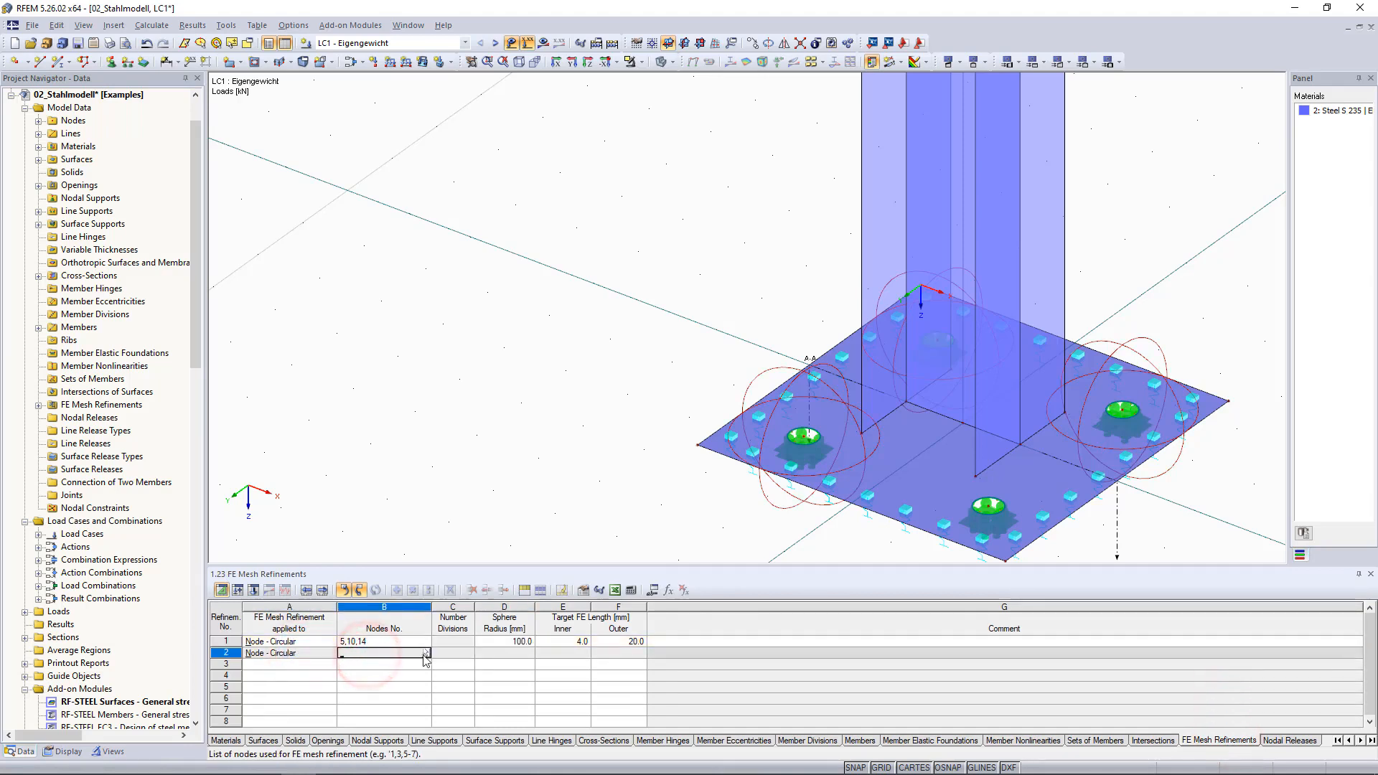
left_click(427, 654)
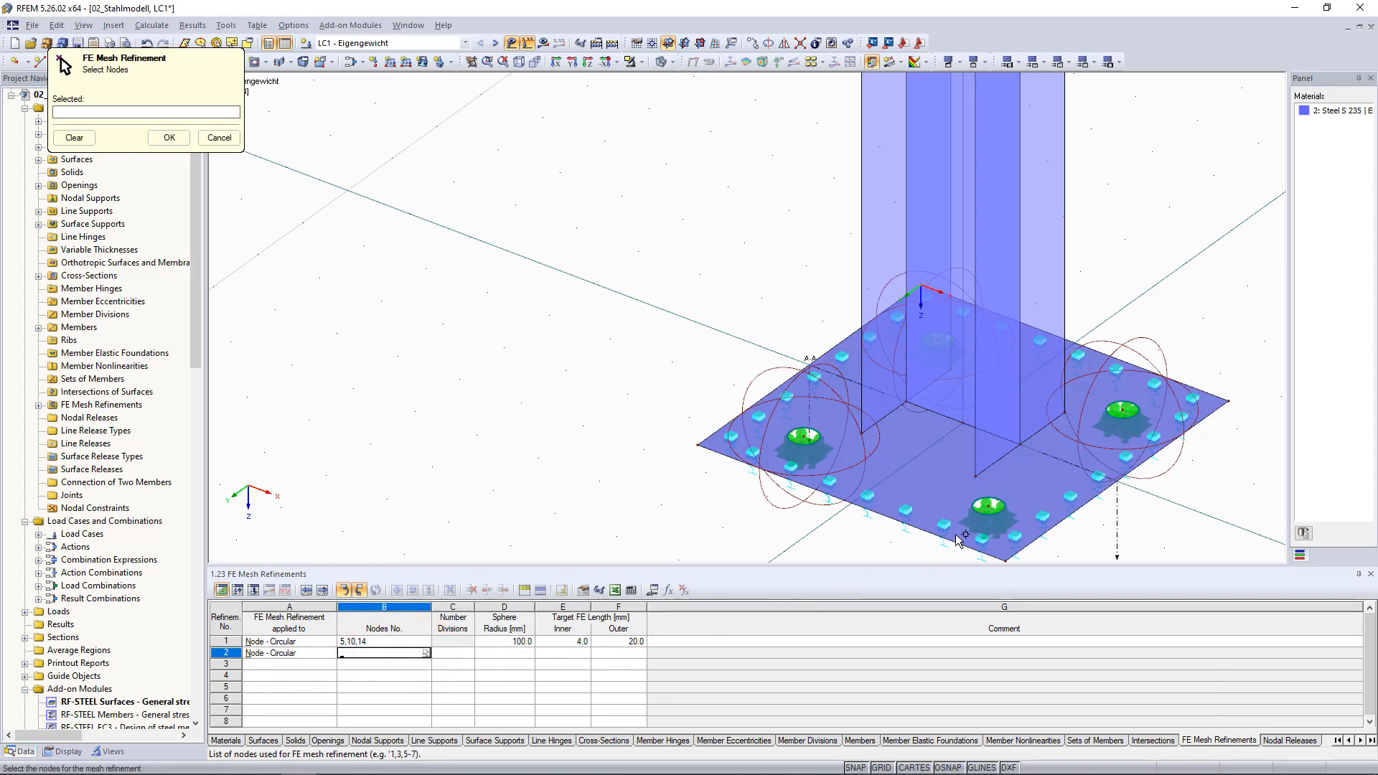
left_click(989, 506)
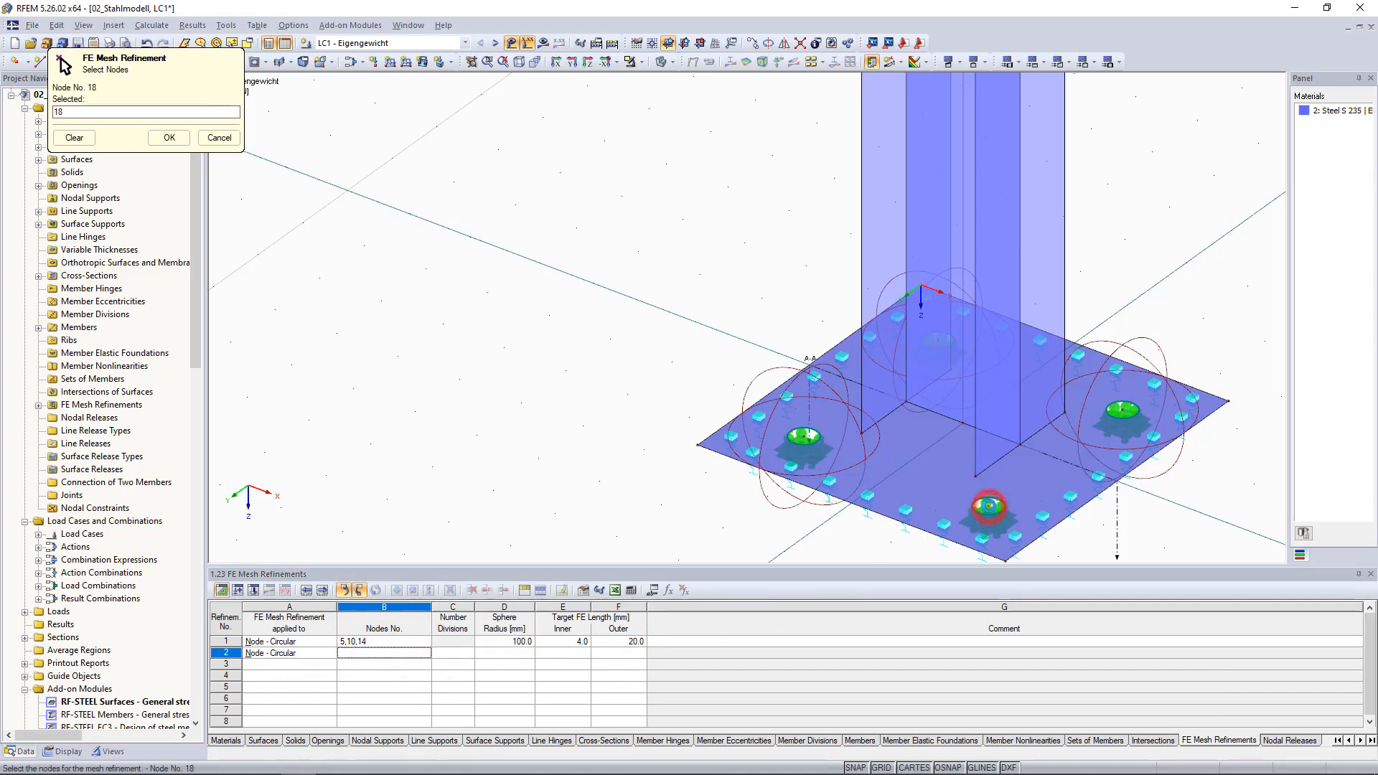
left_click(169, 138)
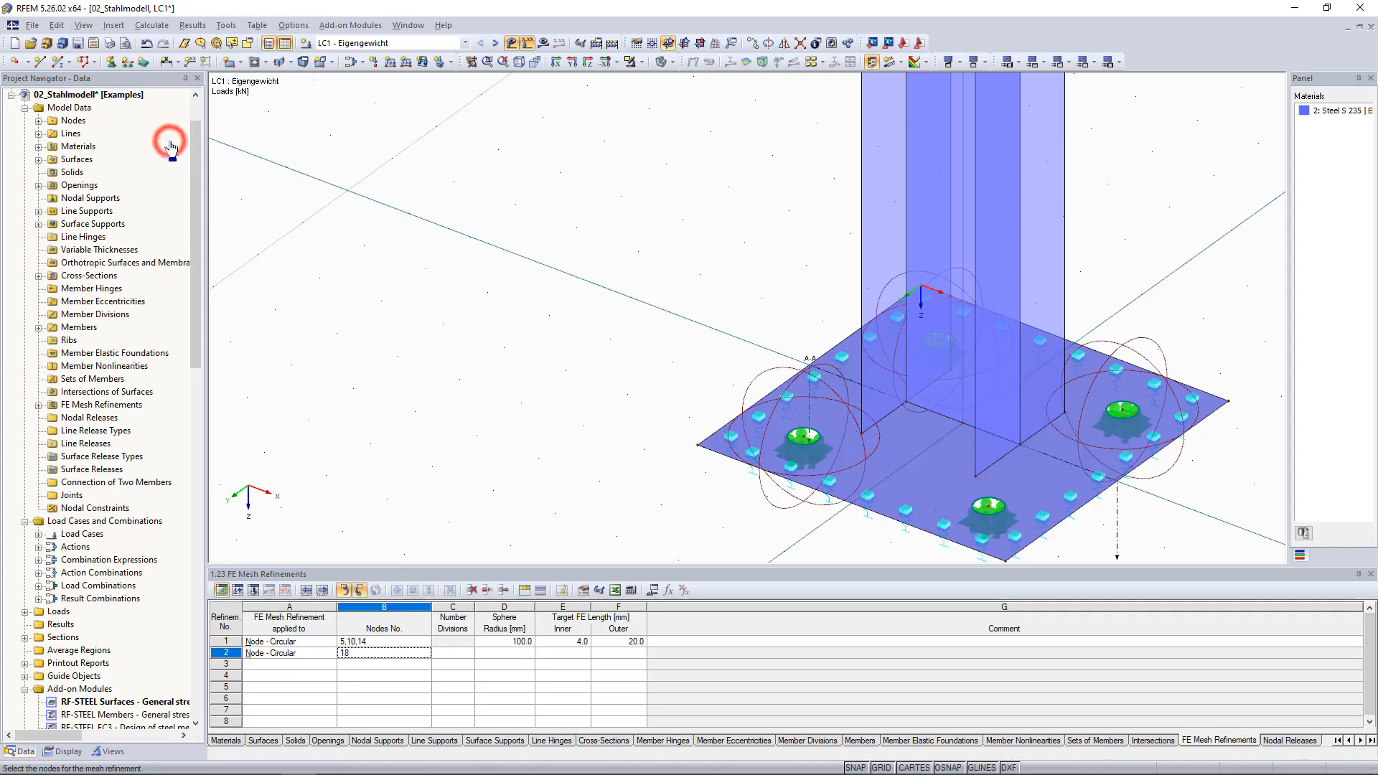
Step: Set mesh refinement 2 to a sphere radius of 100 mm with target FE lengths of 4 mm inner and 20 mm outer
left_click(524, 653)
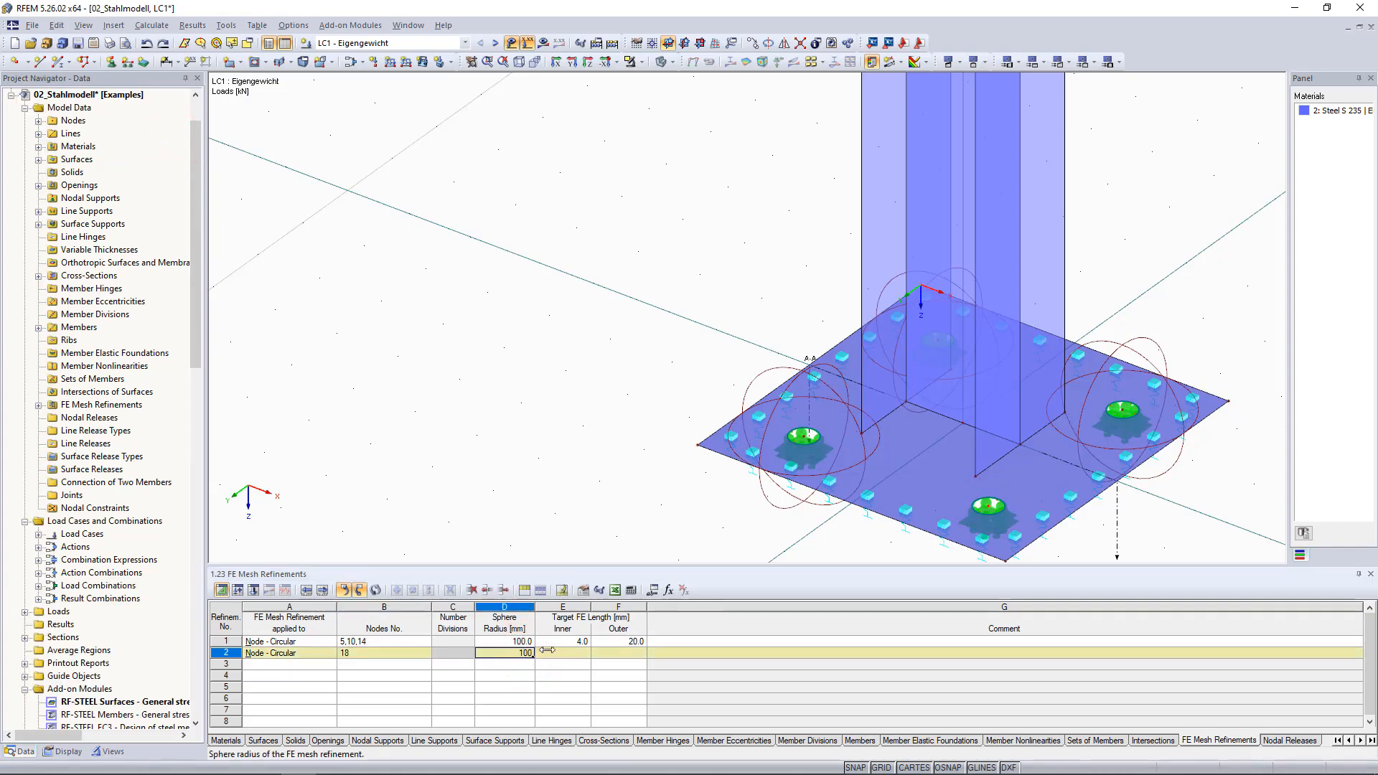
left_click(557, 651)
type("4")
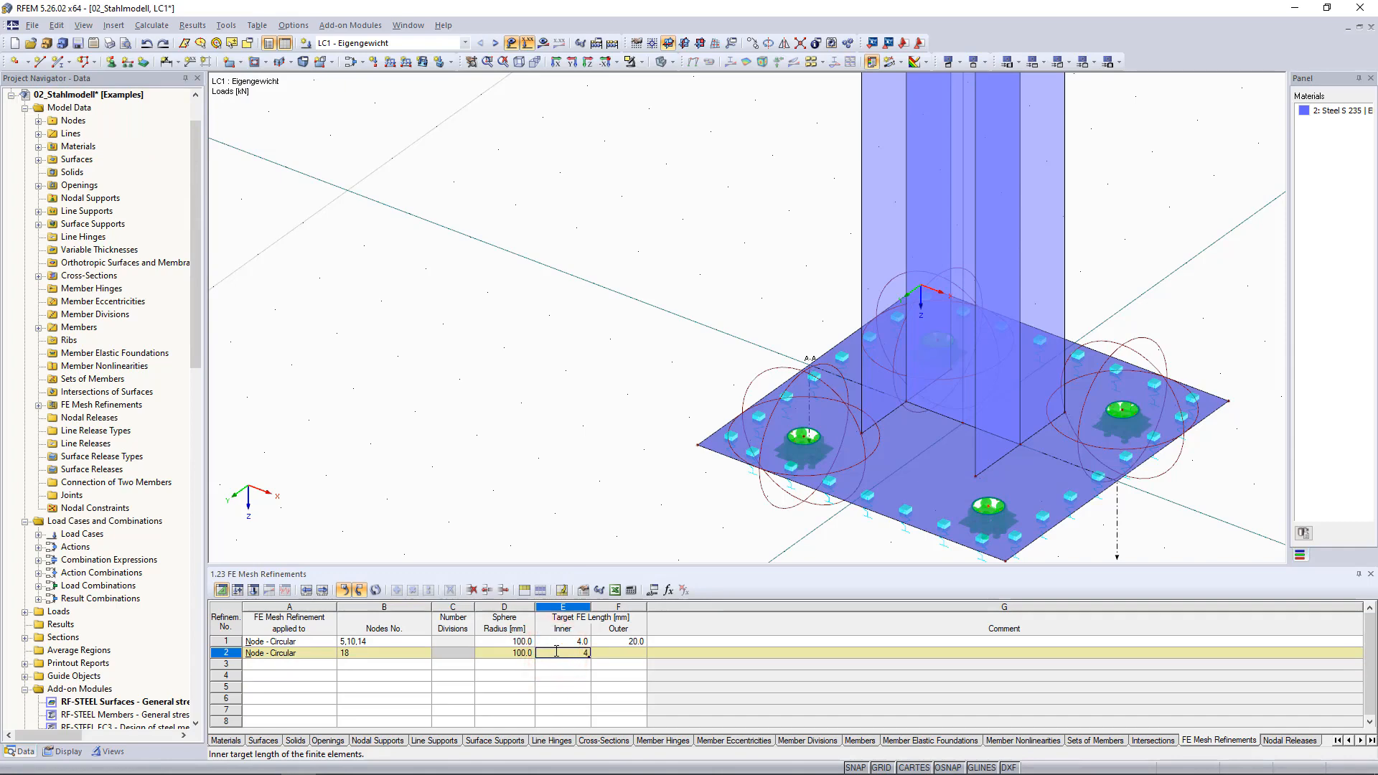
left_click(614, 653)
type("20")
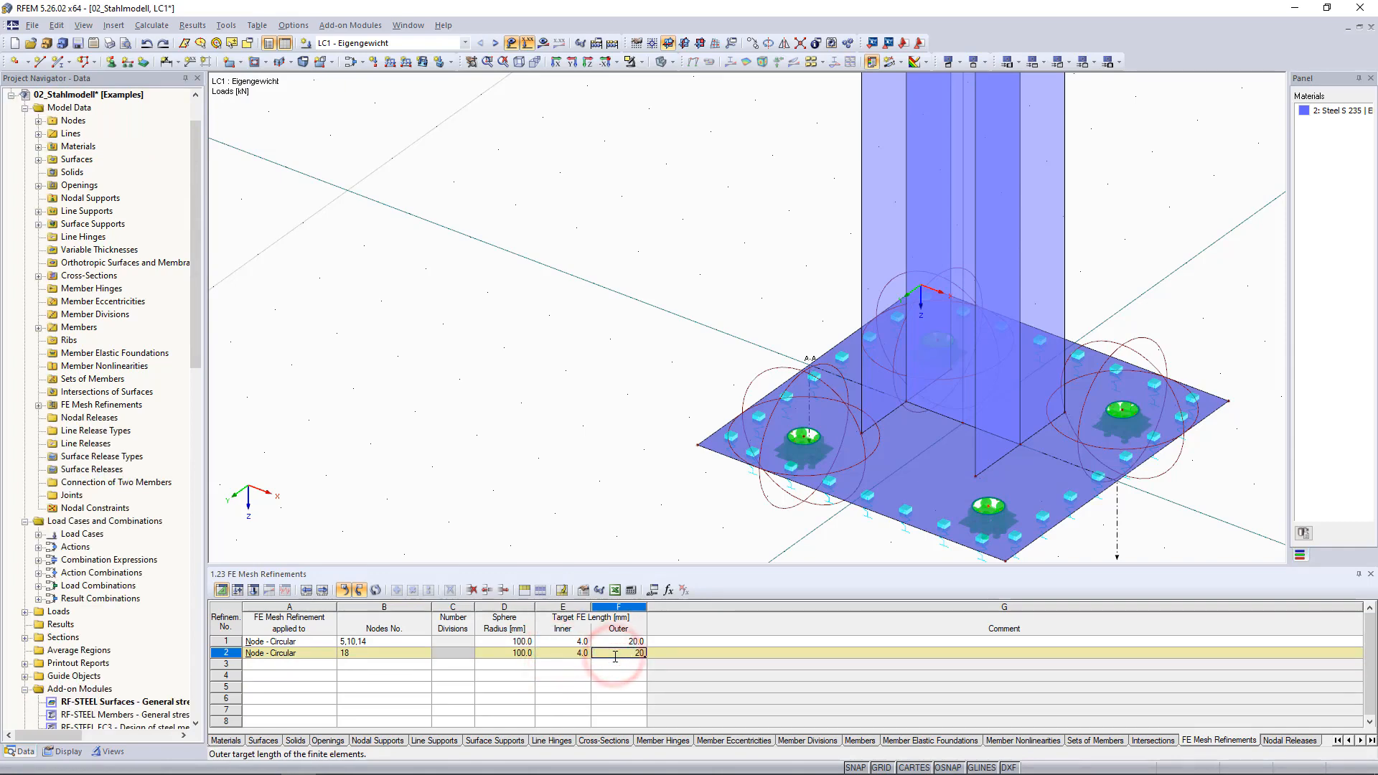
key("Return")
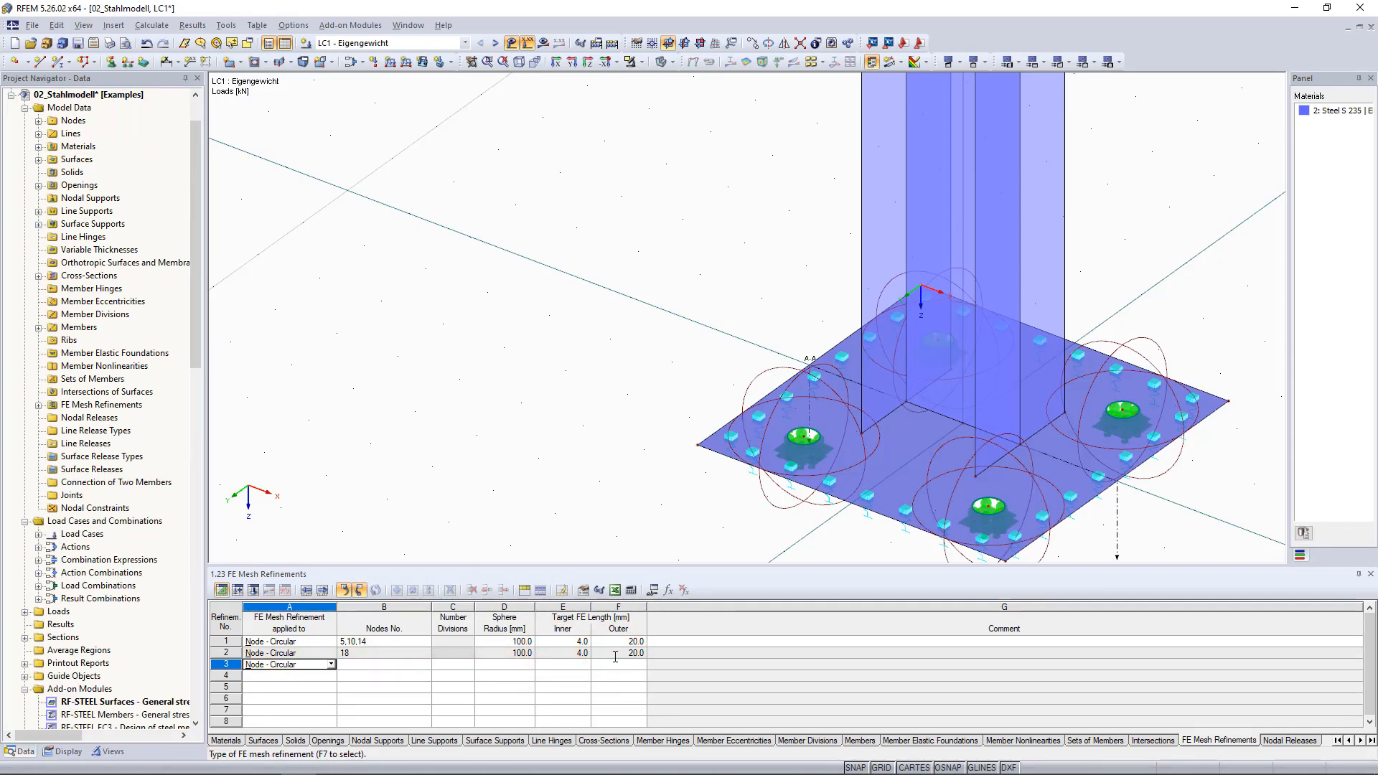
Step: Edit line 14 at the foot of the column web and make an FE mesh refinement available for it
scroll(606, 428, "down", 3)
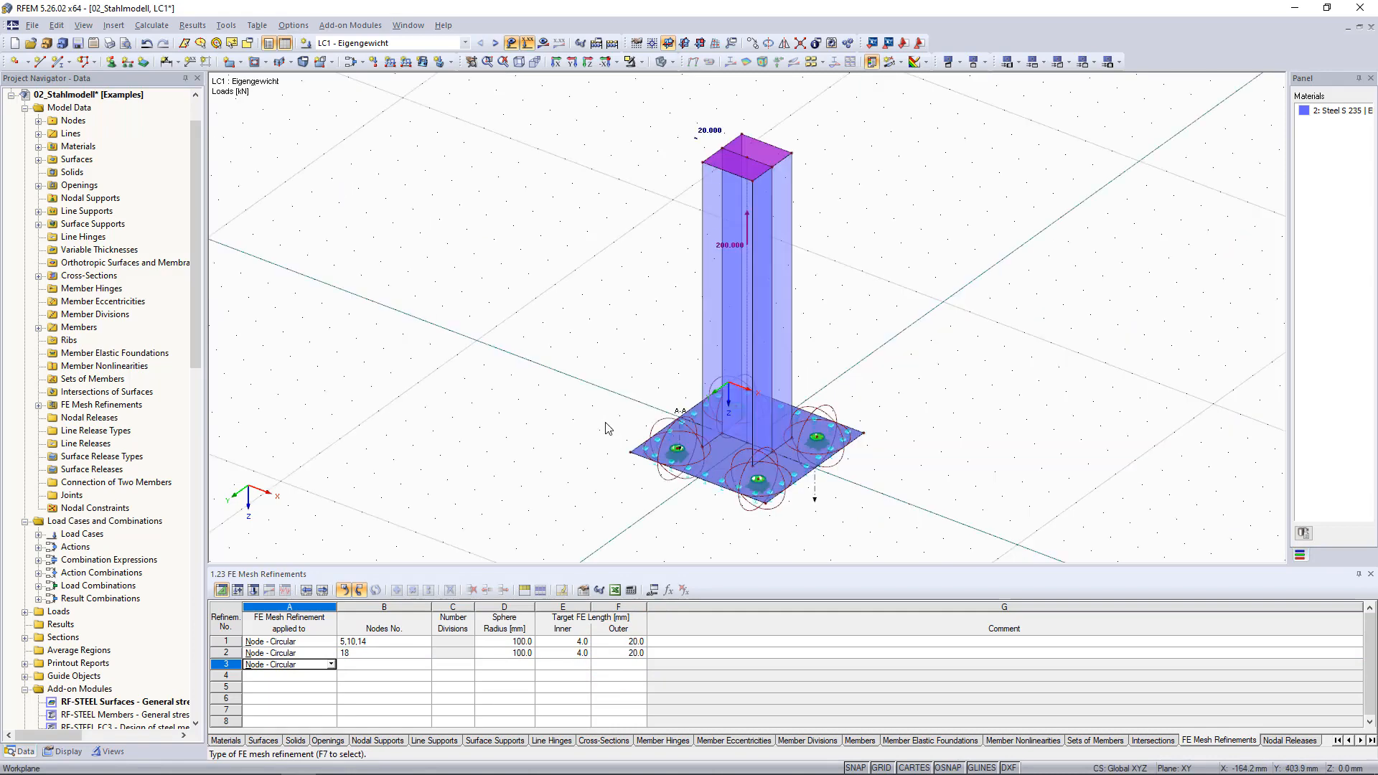
left_click(487, 62)
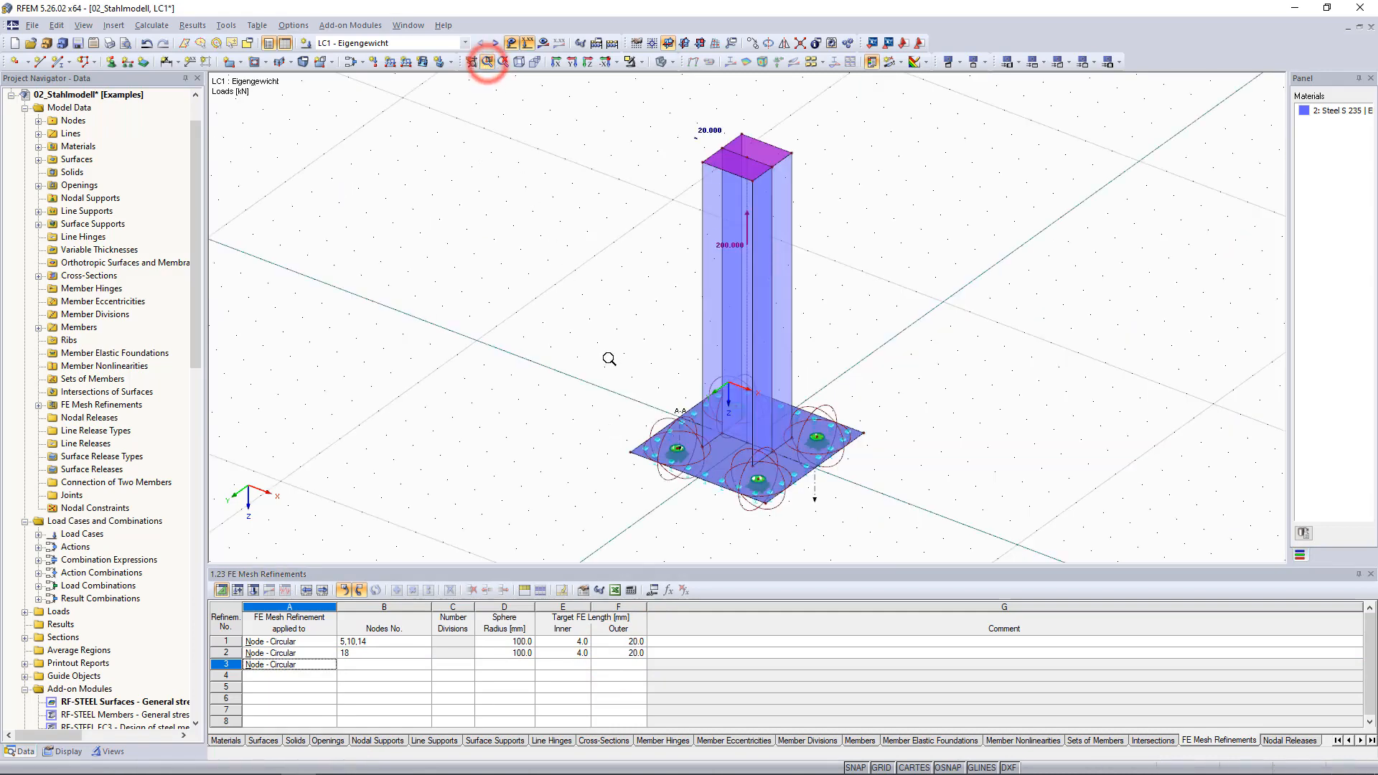
left_click_drag(647, 405, 863, 497)
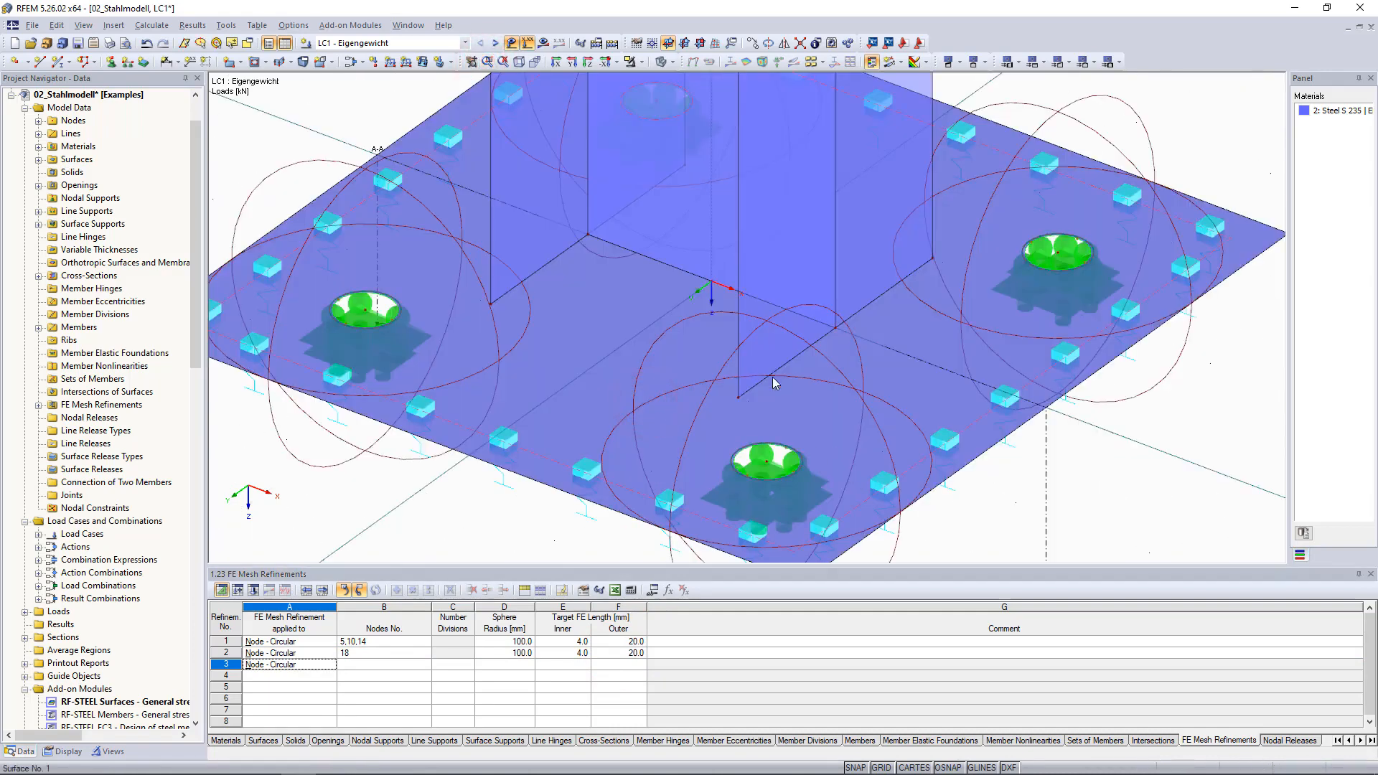
double_click(678, 271)
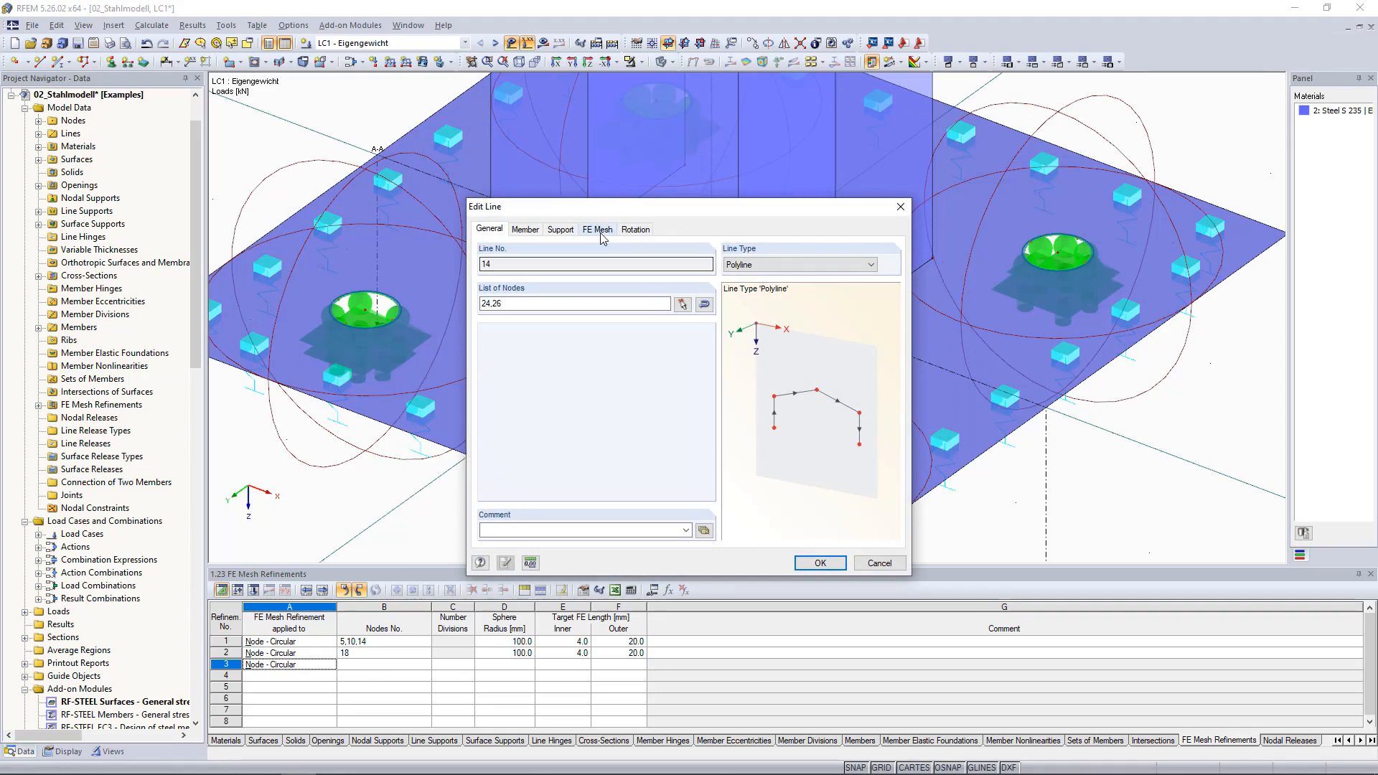
left_click(599, 231)
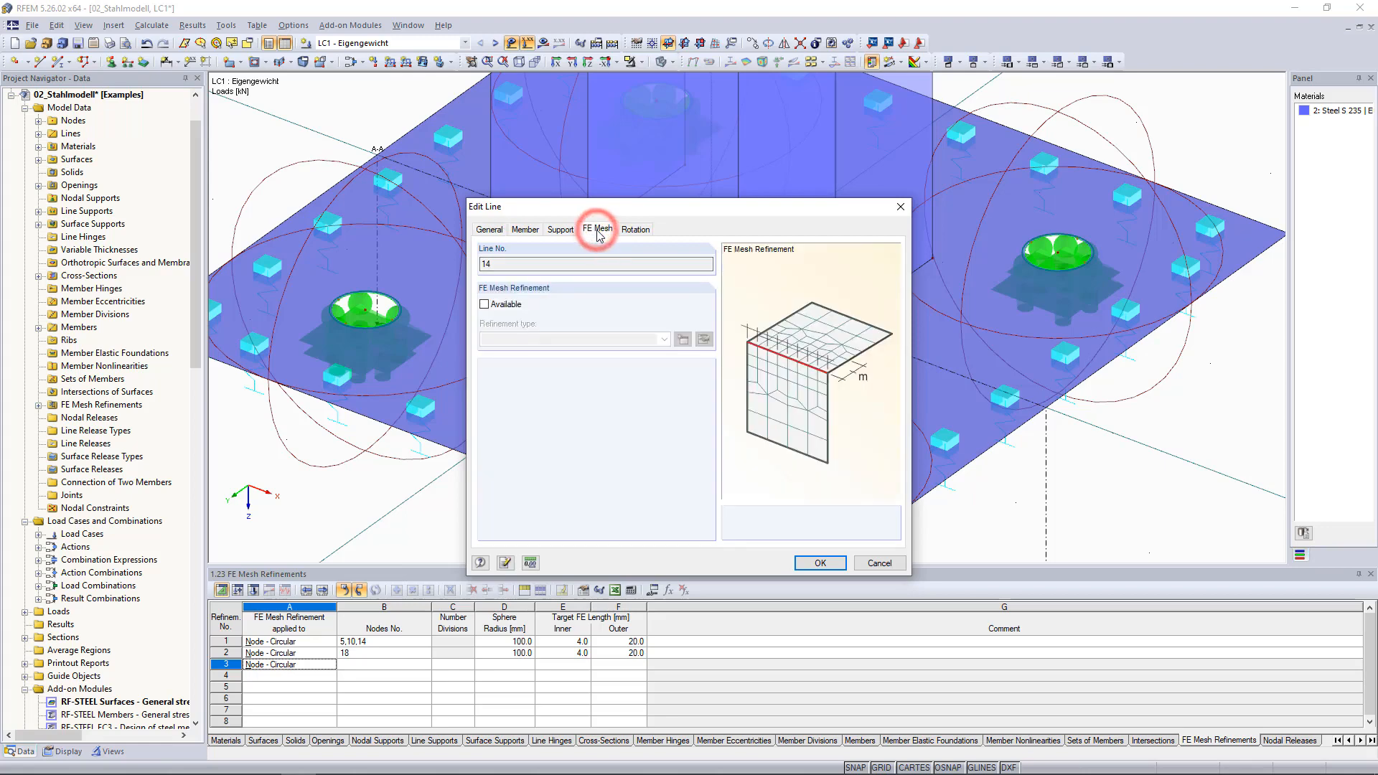
left_click(485, 304)
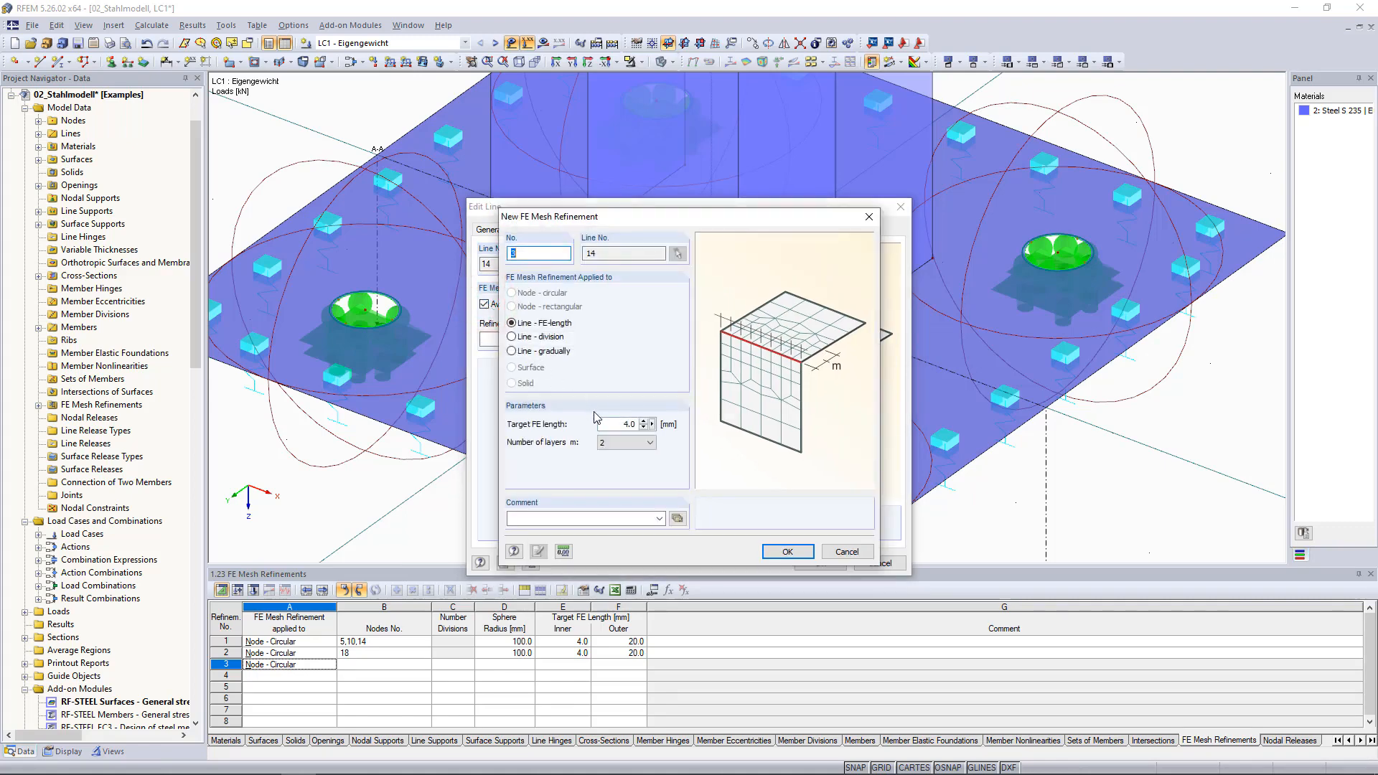
Step: Set the line refinement's target FE length to 1 mm and apply it to line 14
left_click(611, 424)
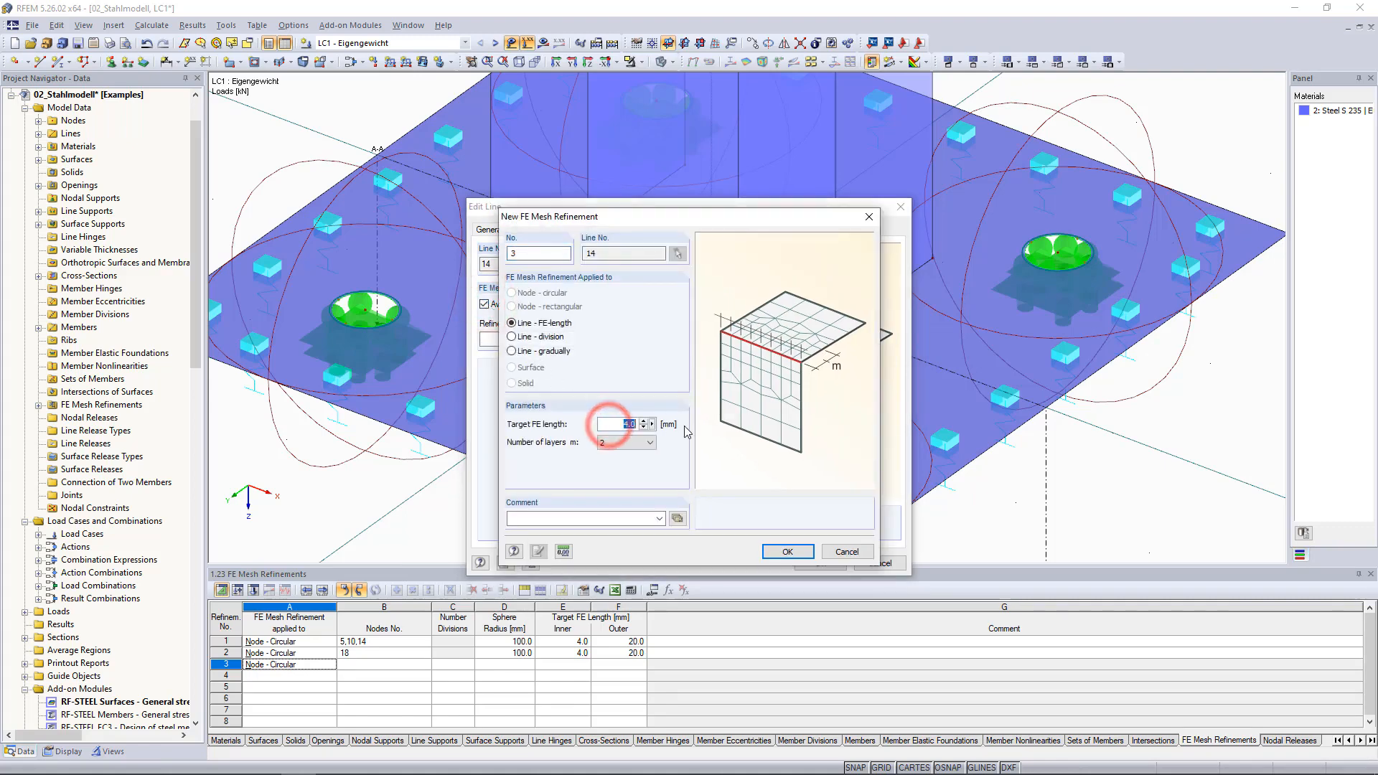
left_click(790, 551)
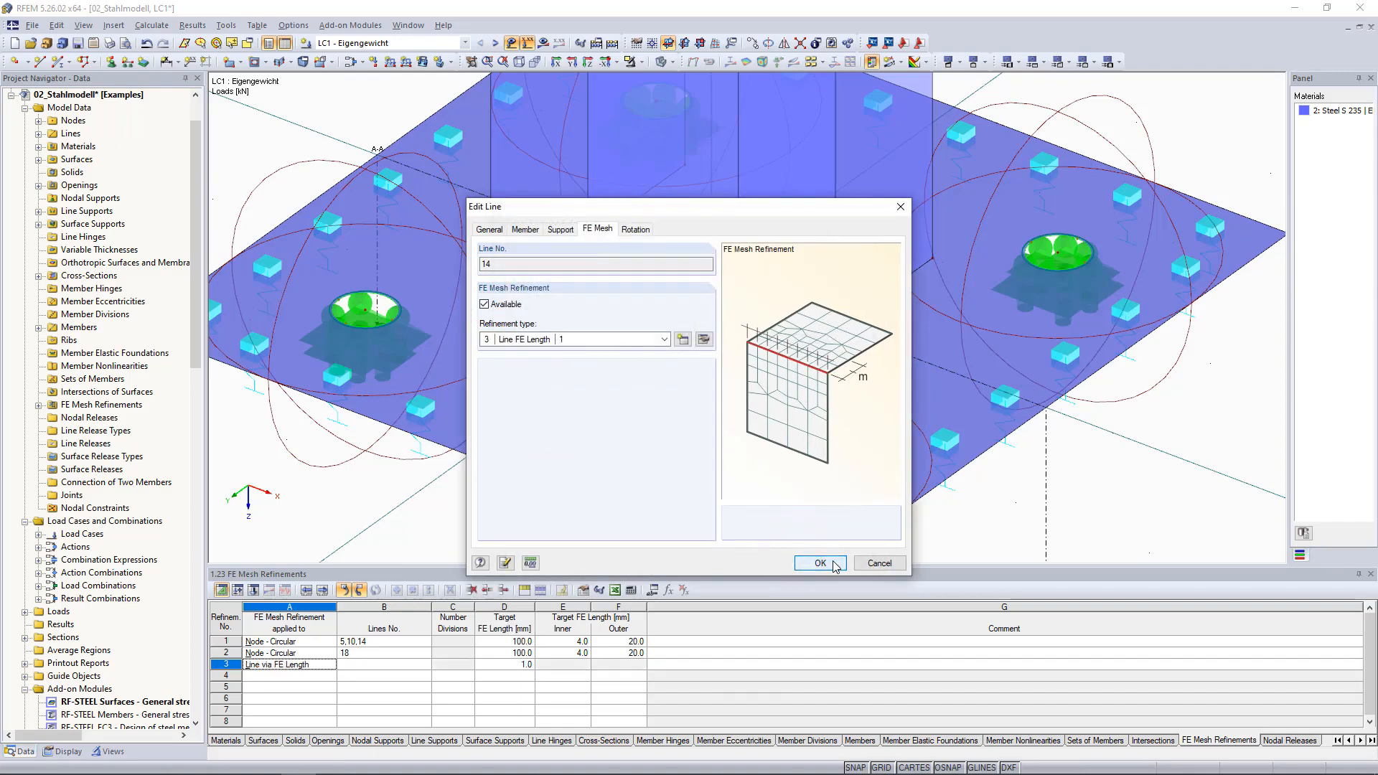
left_click(821, 563)
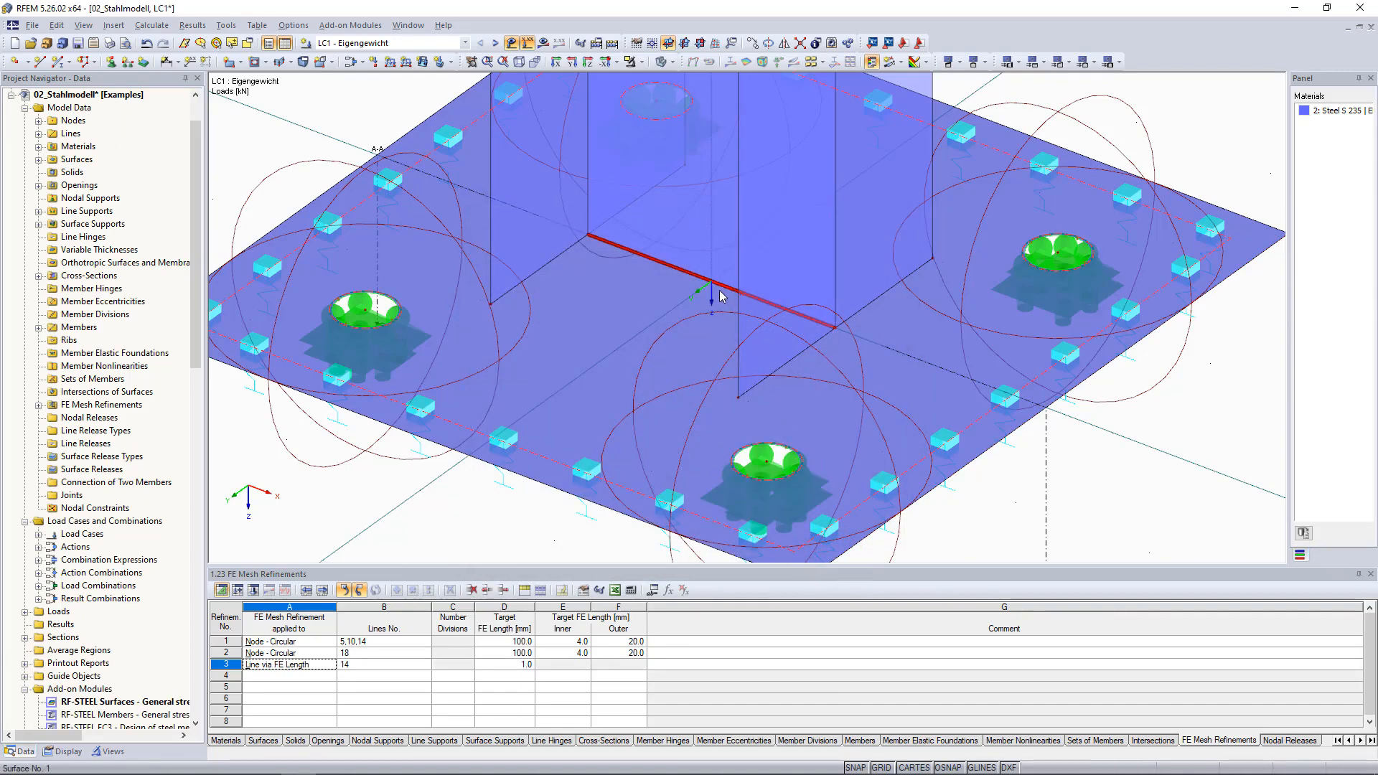
Step: Generate the FE mesh of the column model and examine it along the refined foot line of the web
left_click(487, 62)
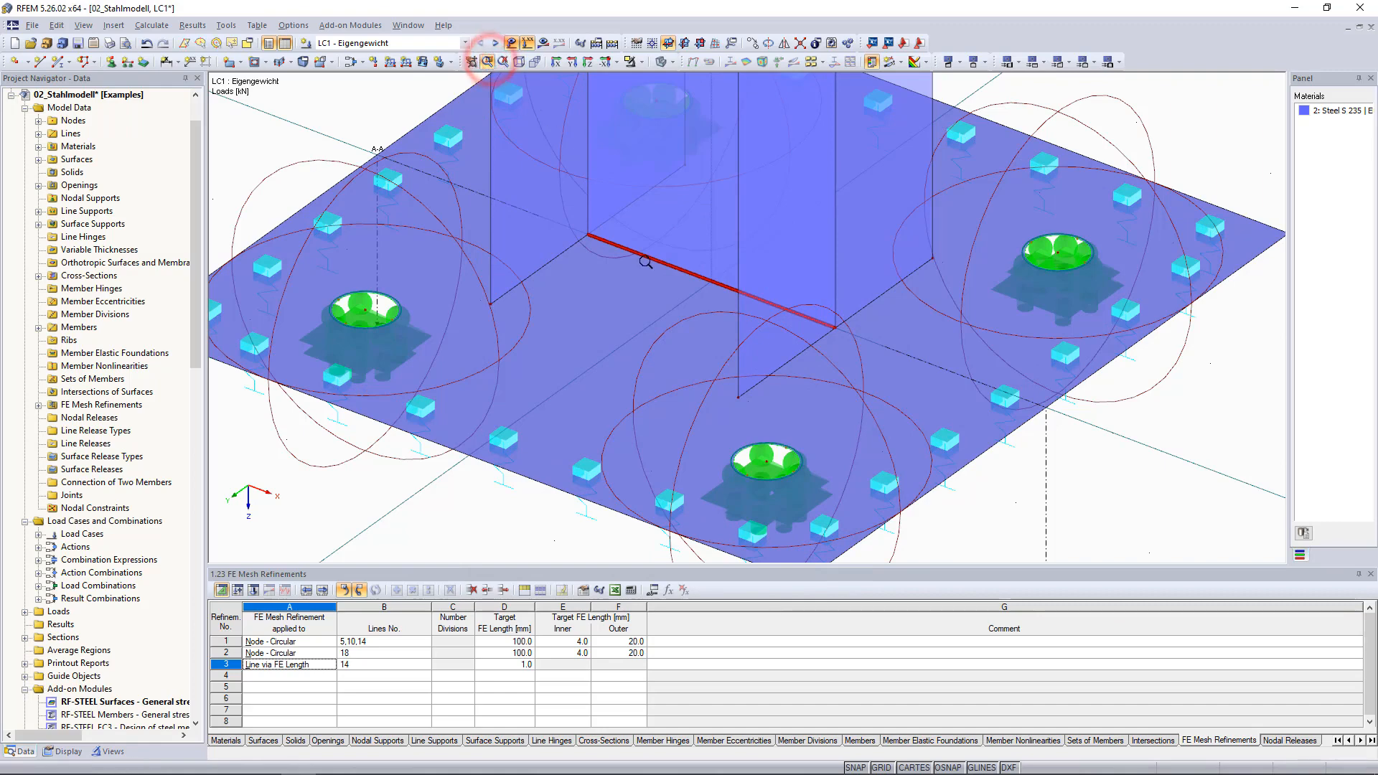
left_click_drag(667, 267, 744, 316)
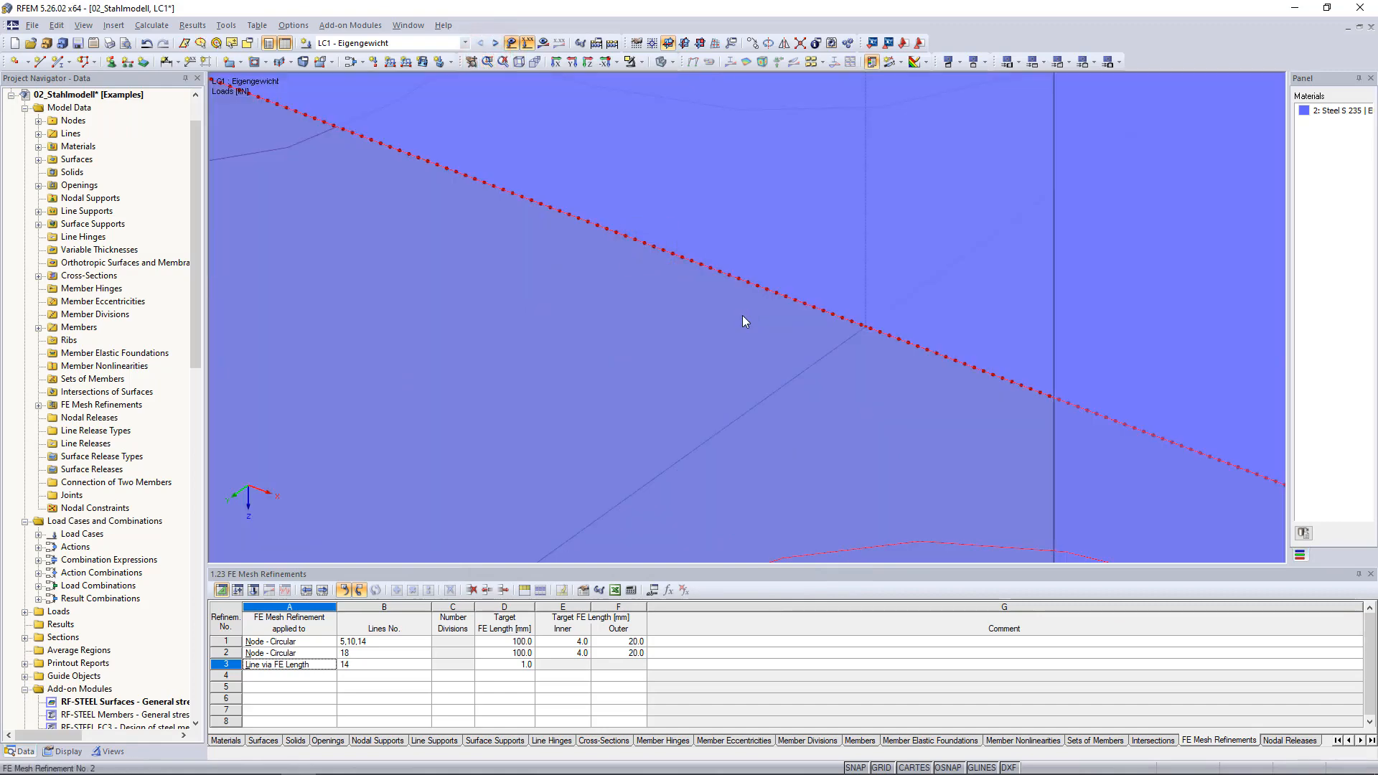
middle_click(742, 315)
middle_click(743, 314)
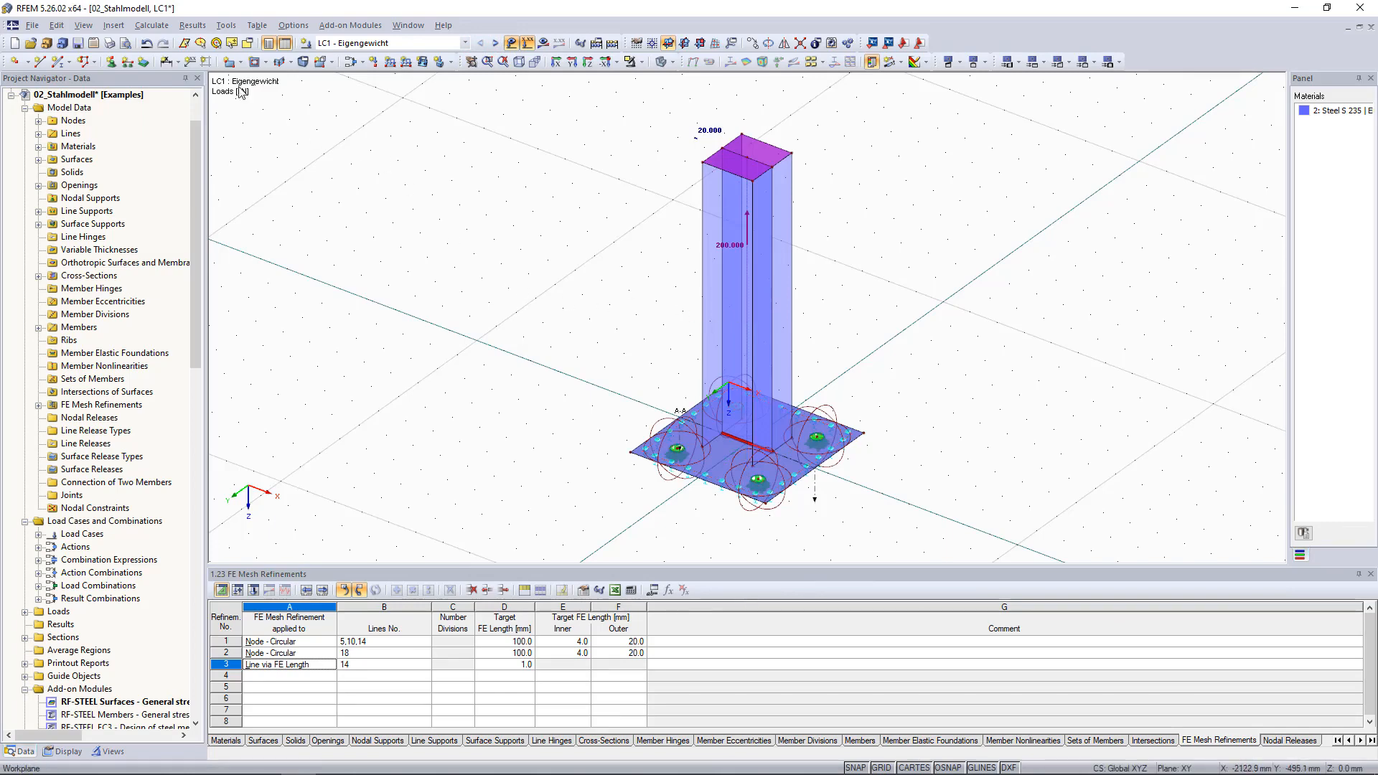
left_click(152, 26)
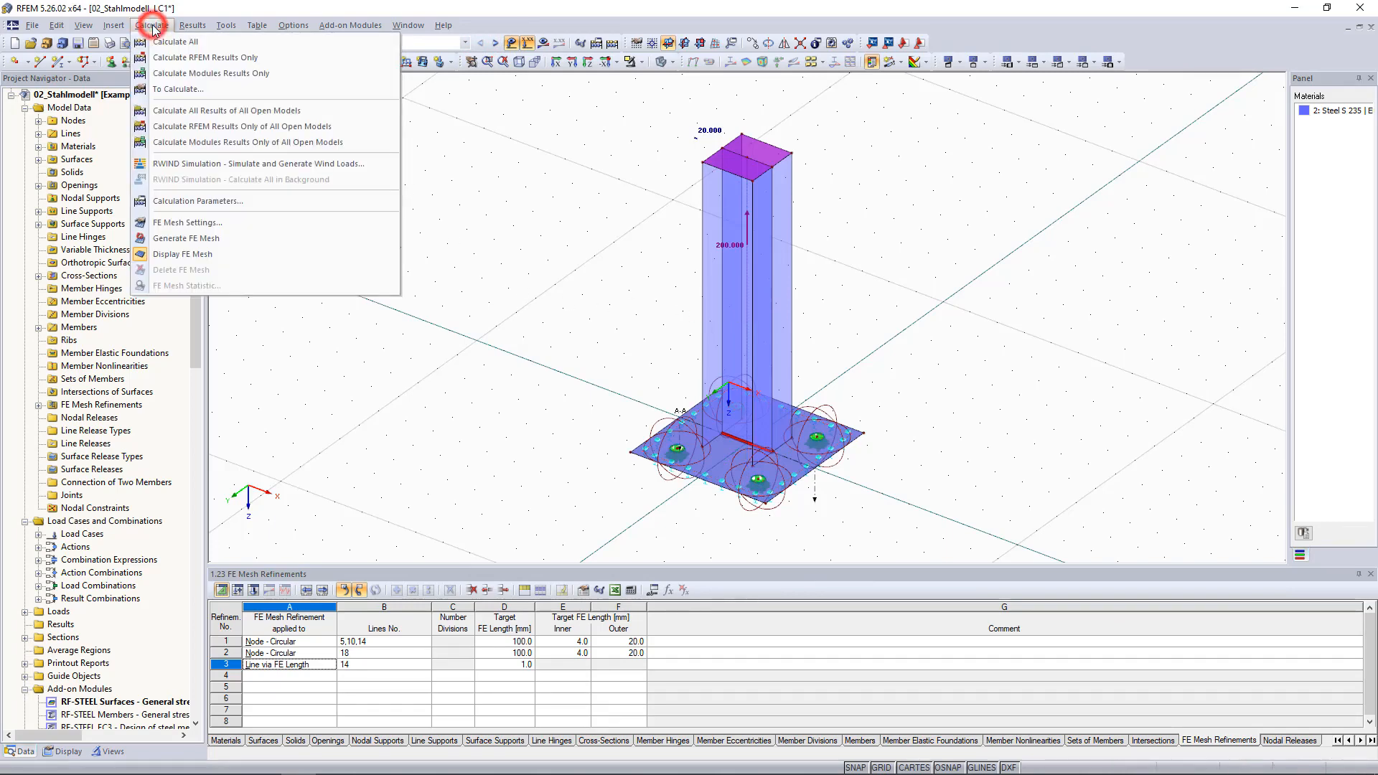
left_click(213, 239)
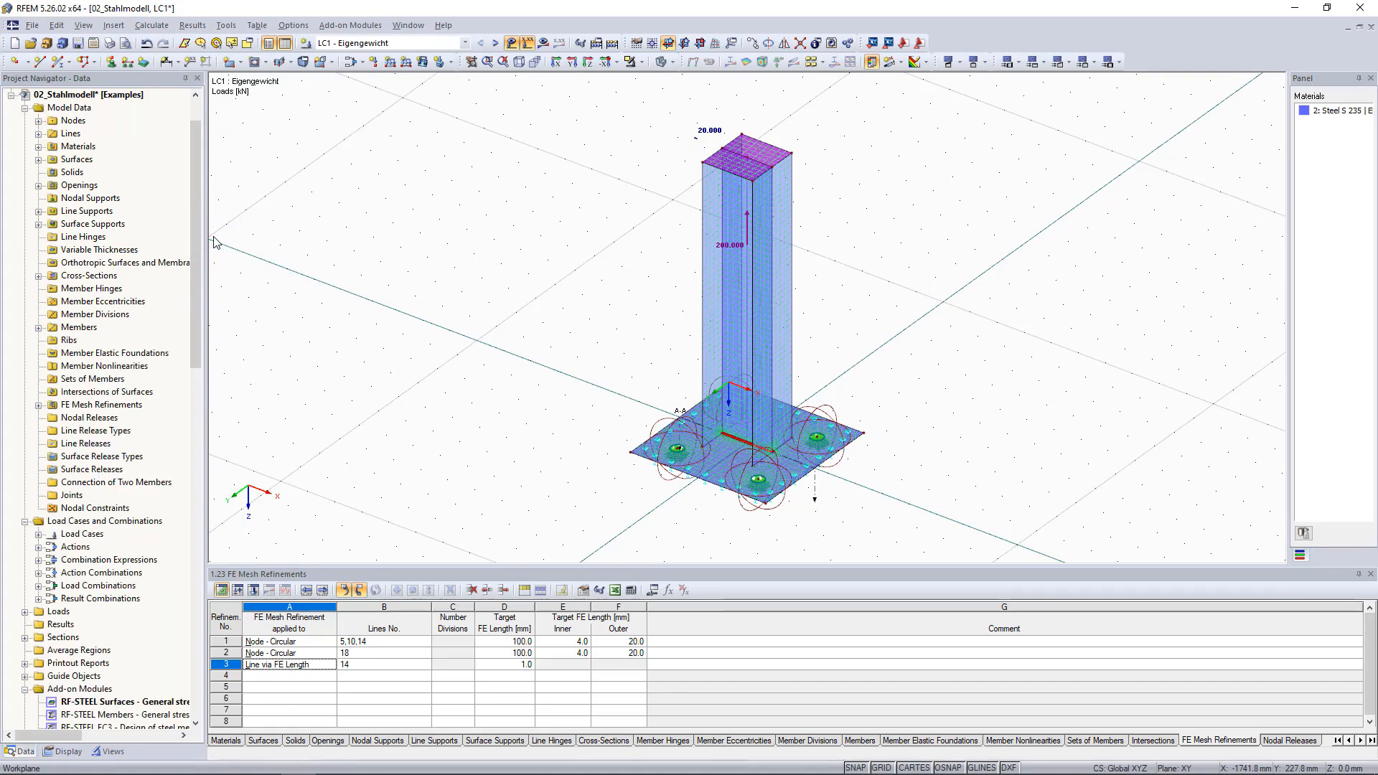
left_click(487, 61)
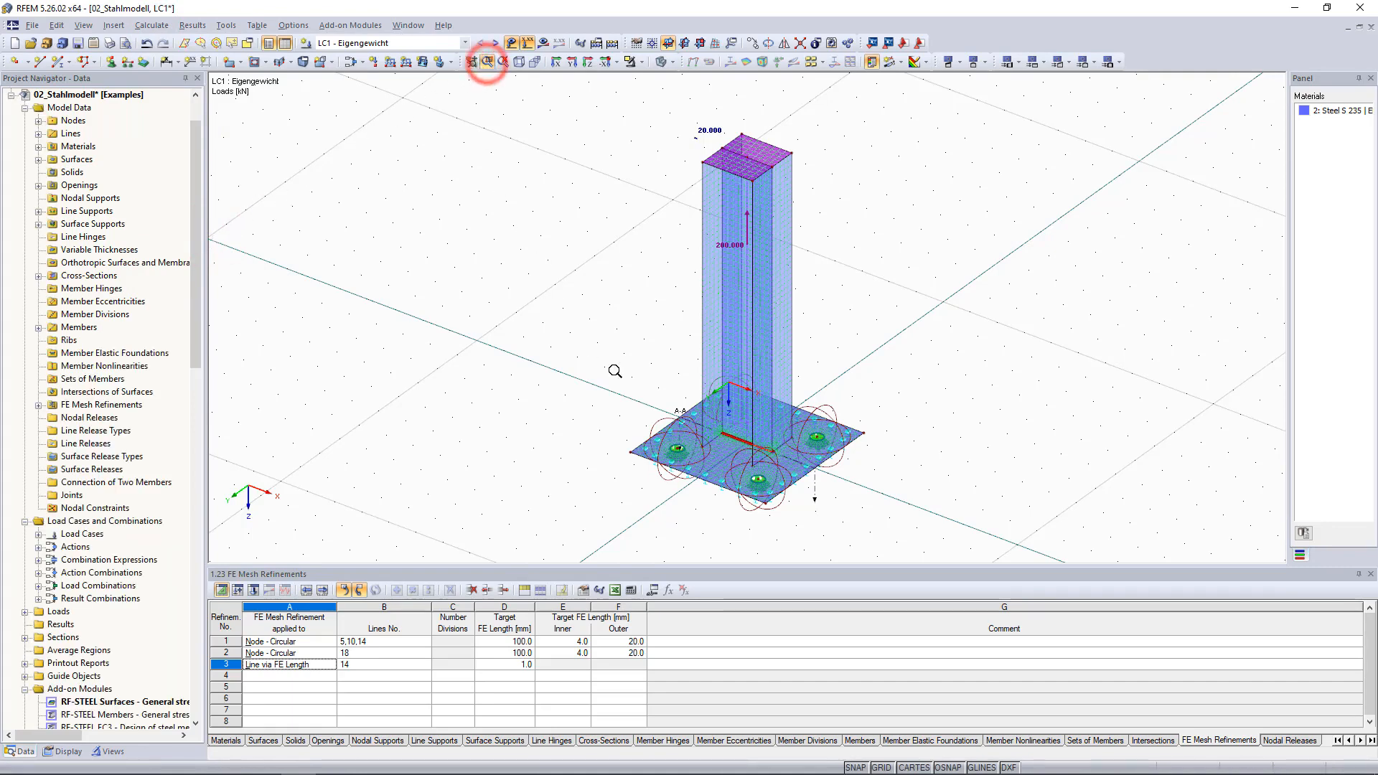
left_click(633, 400)
left_click(855, 498)
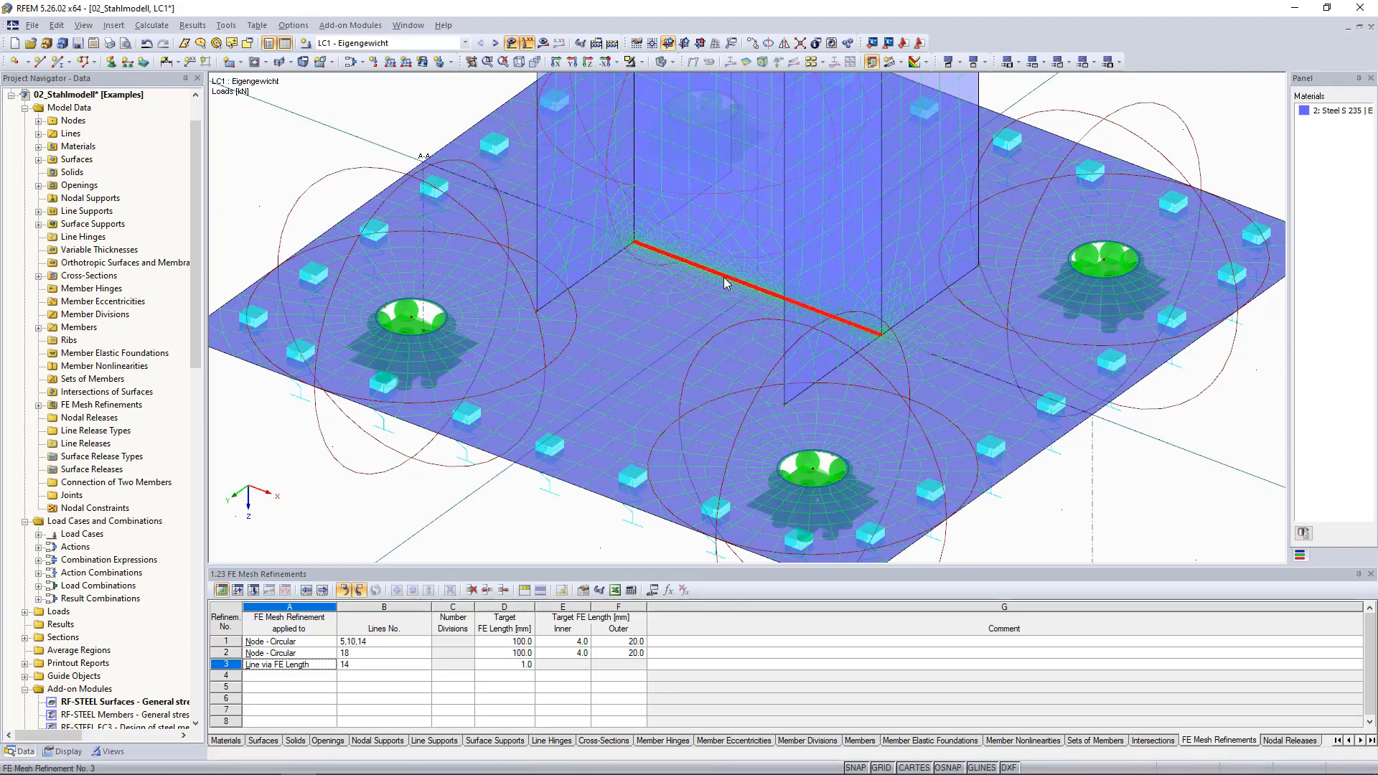
scroll(724, 278, "up", 6)
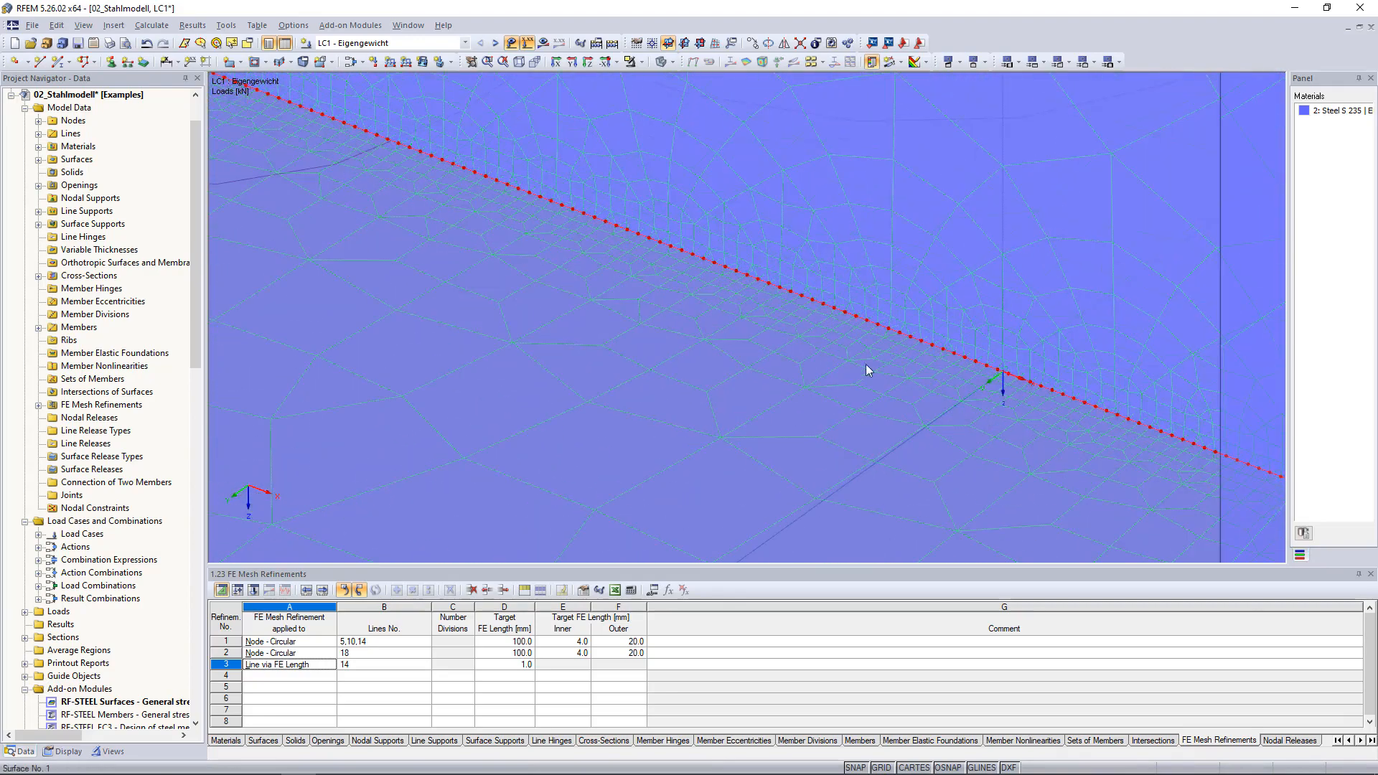
middle_click(1000, 442)
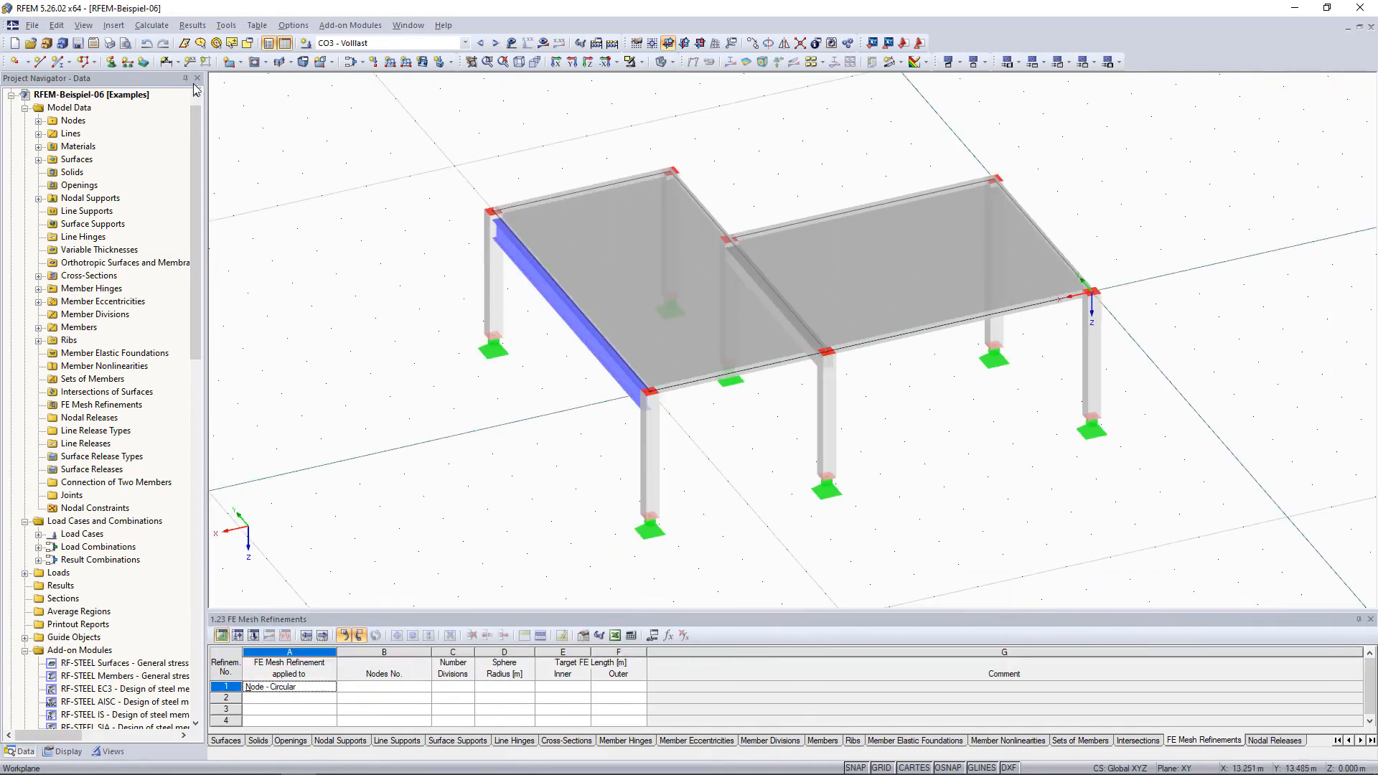
Step: Activate adaptive mesh refinement in the FE mesh settings of the RFEM-Beispiel-06 slab model
left_click(151, 25)
left_click(208, 224)
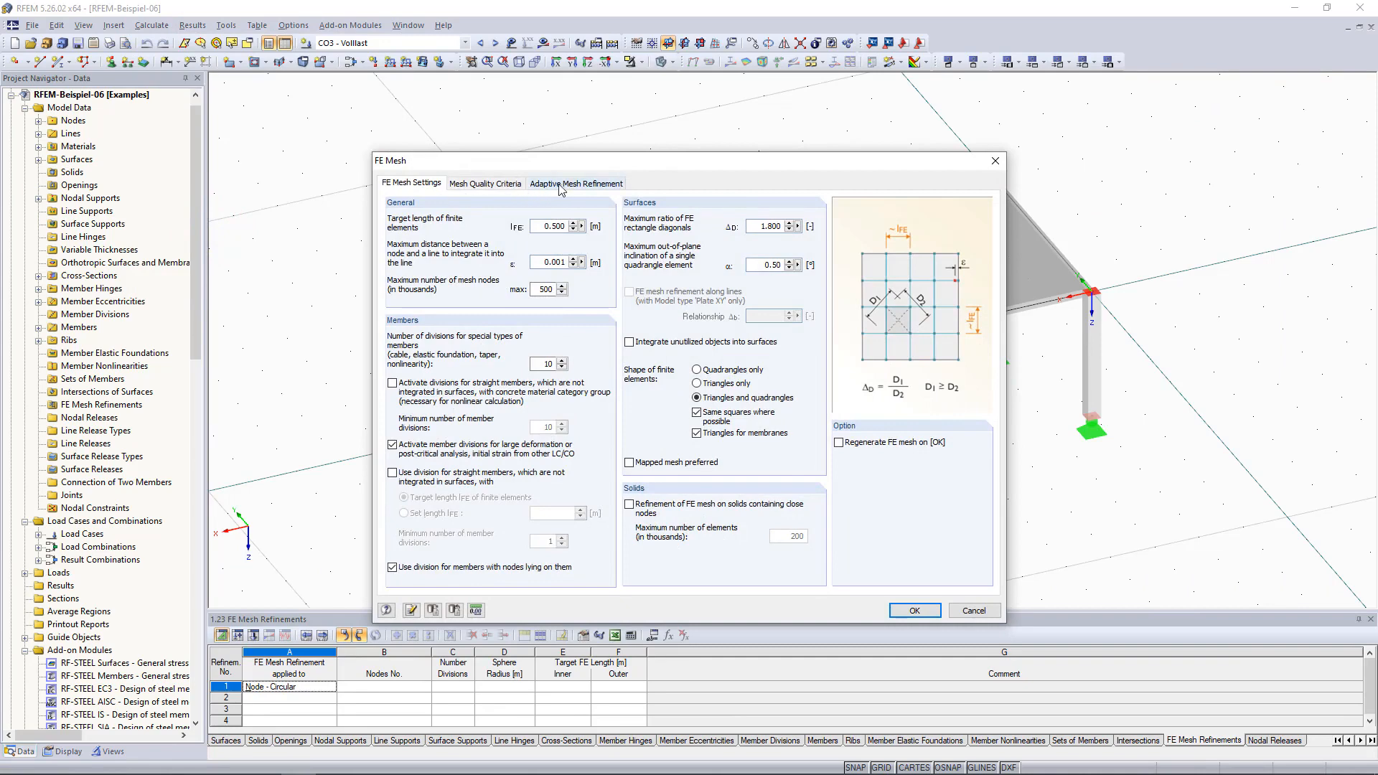
left_click(565, 185)
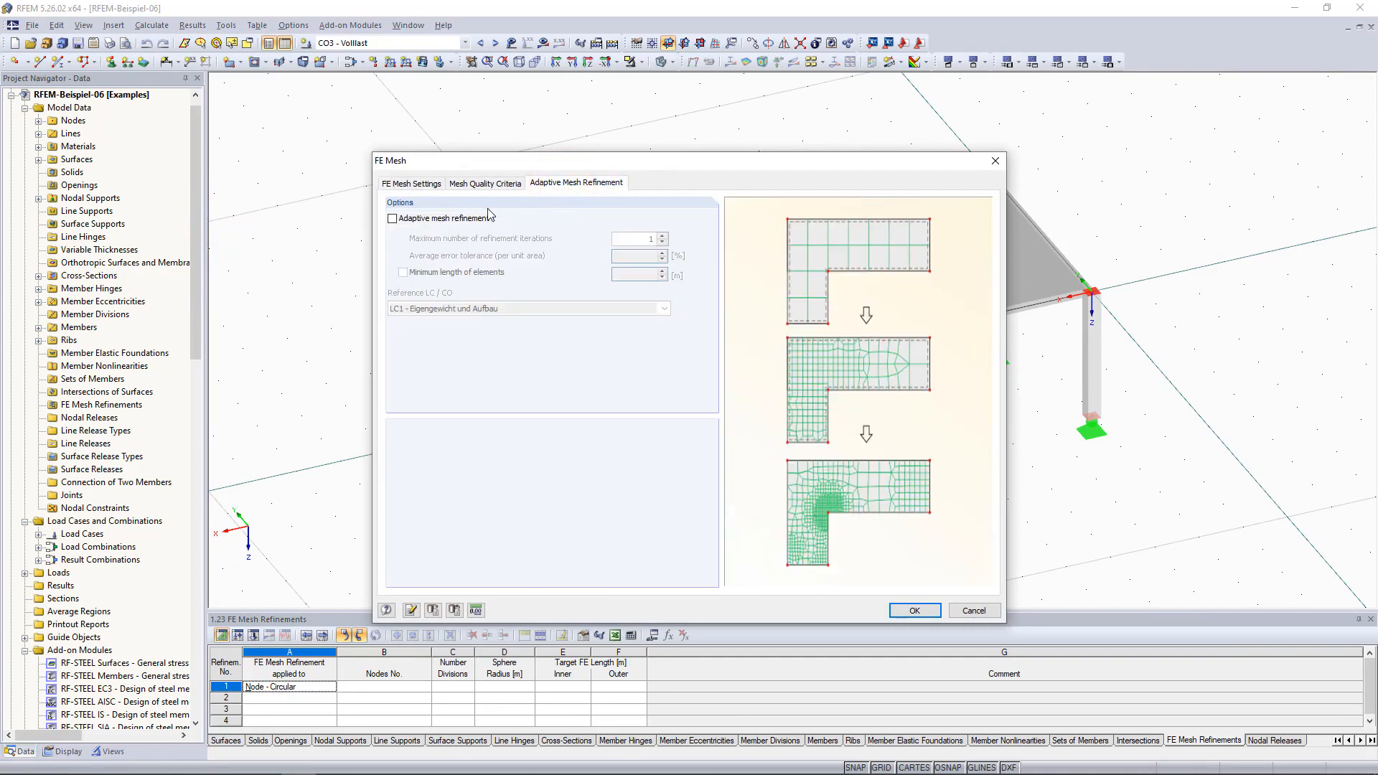
left_click(393, 219)
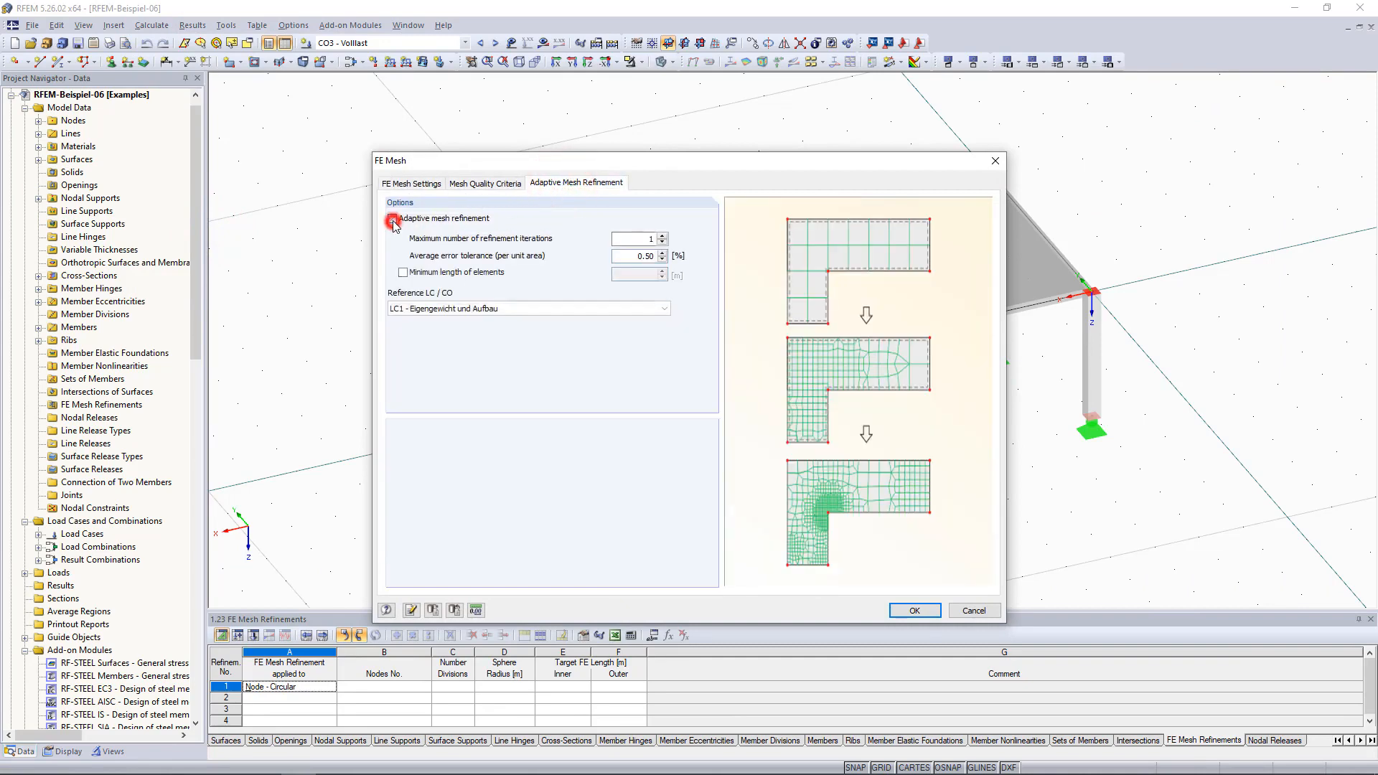
left_click(914, 611)
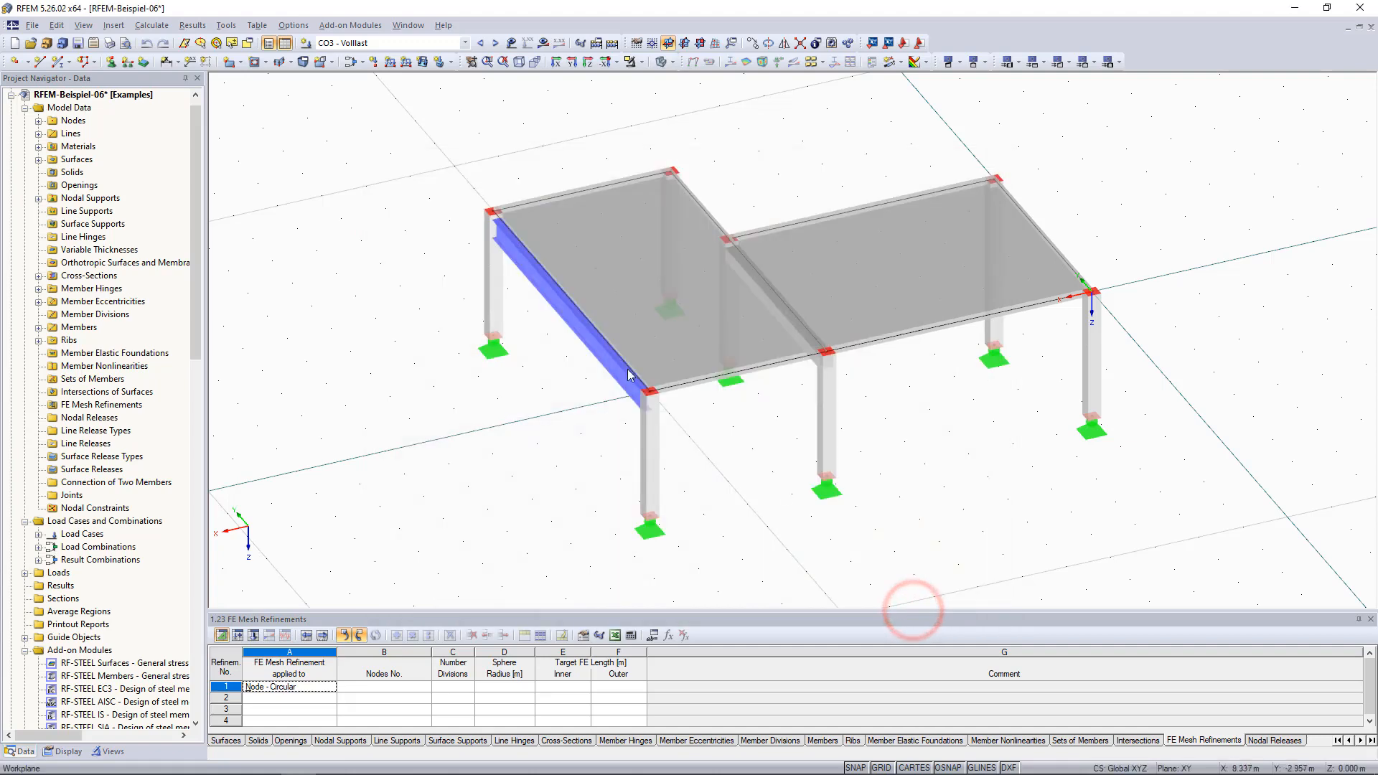
Step: Generate the adaptive FE mesh of the slab model and examine it around the beam between the two slabs
left_click(151, 25)
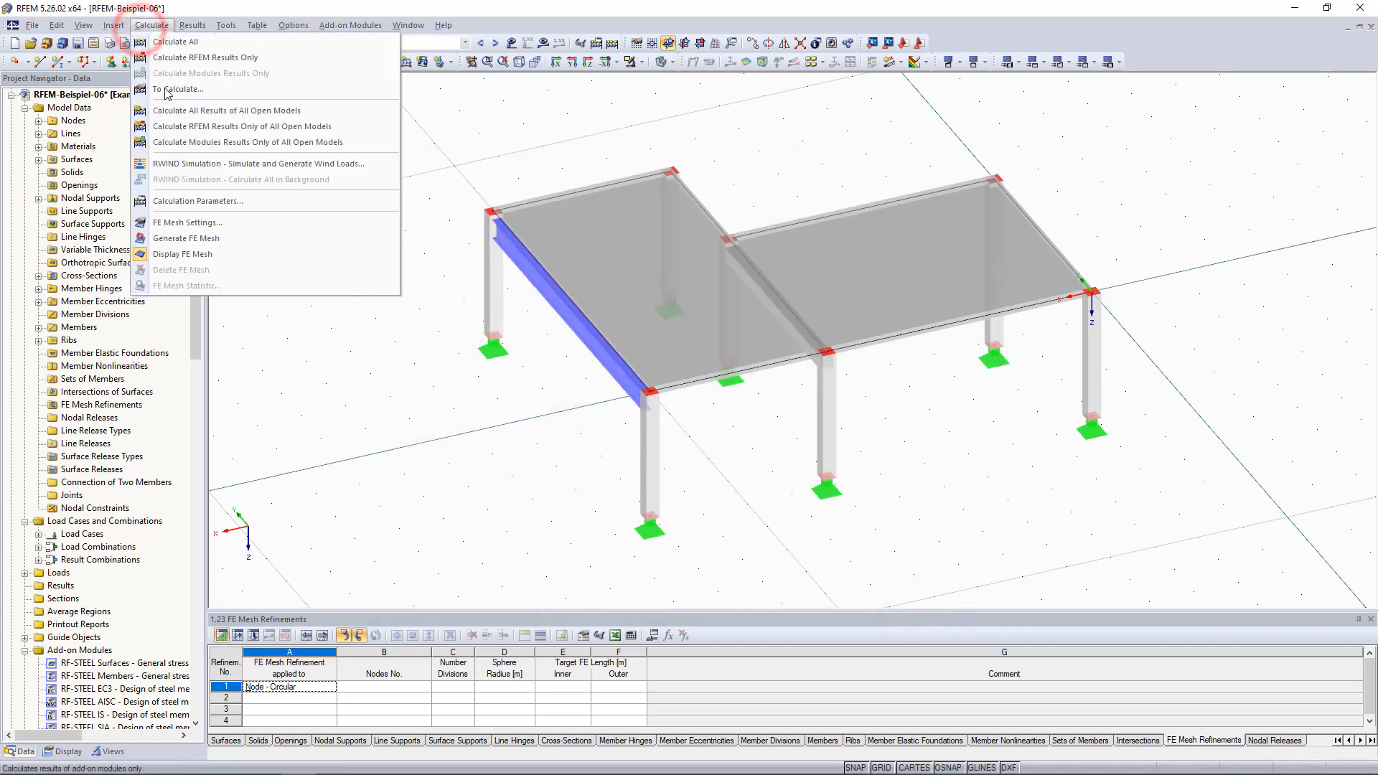
left_click(189, 242)
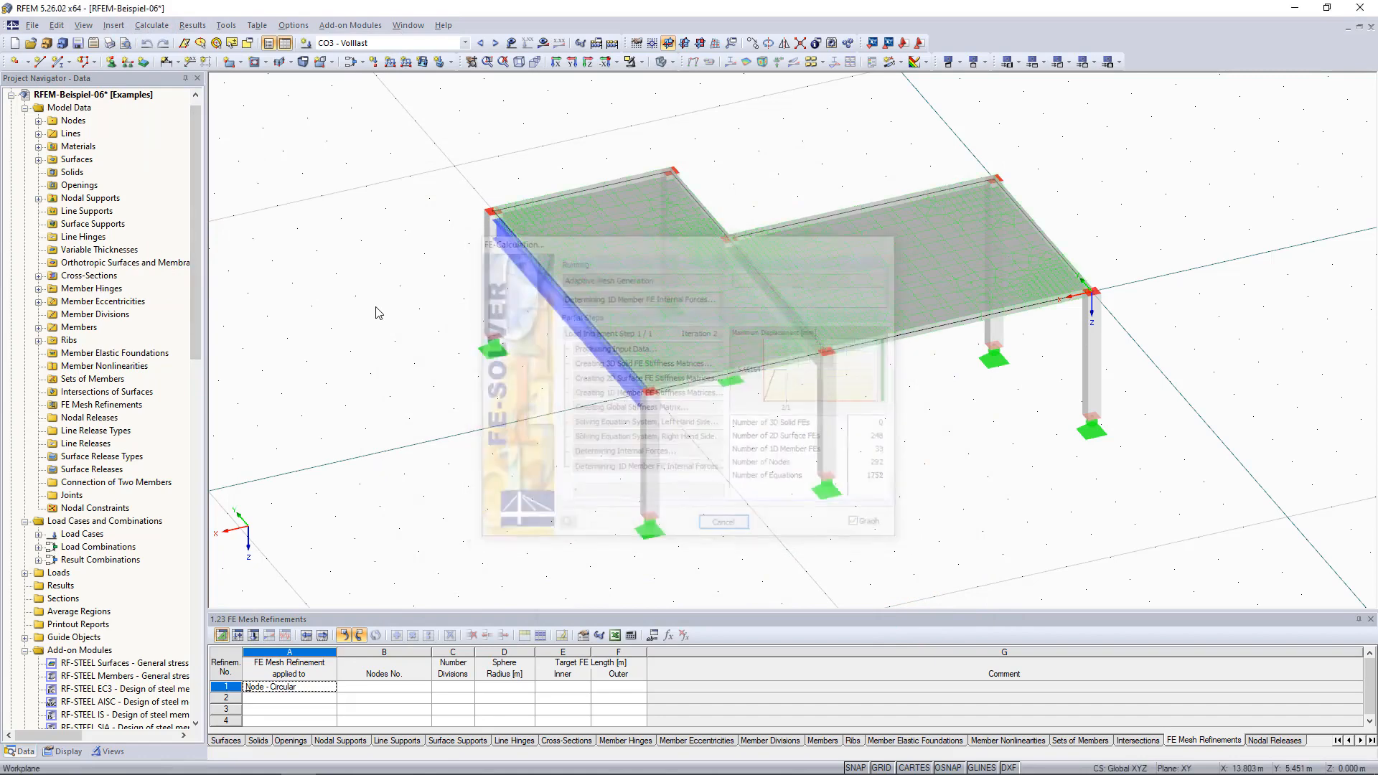
left_click(488, 62)
left_click_drag(659, 211, 855, 379)
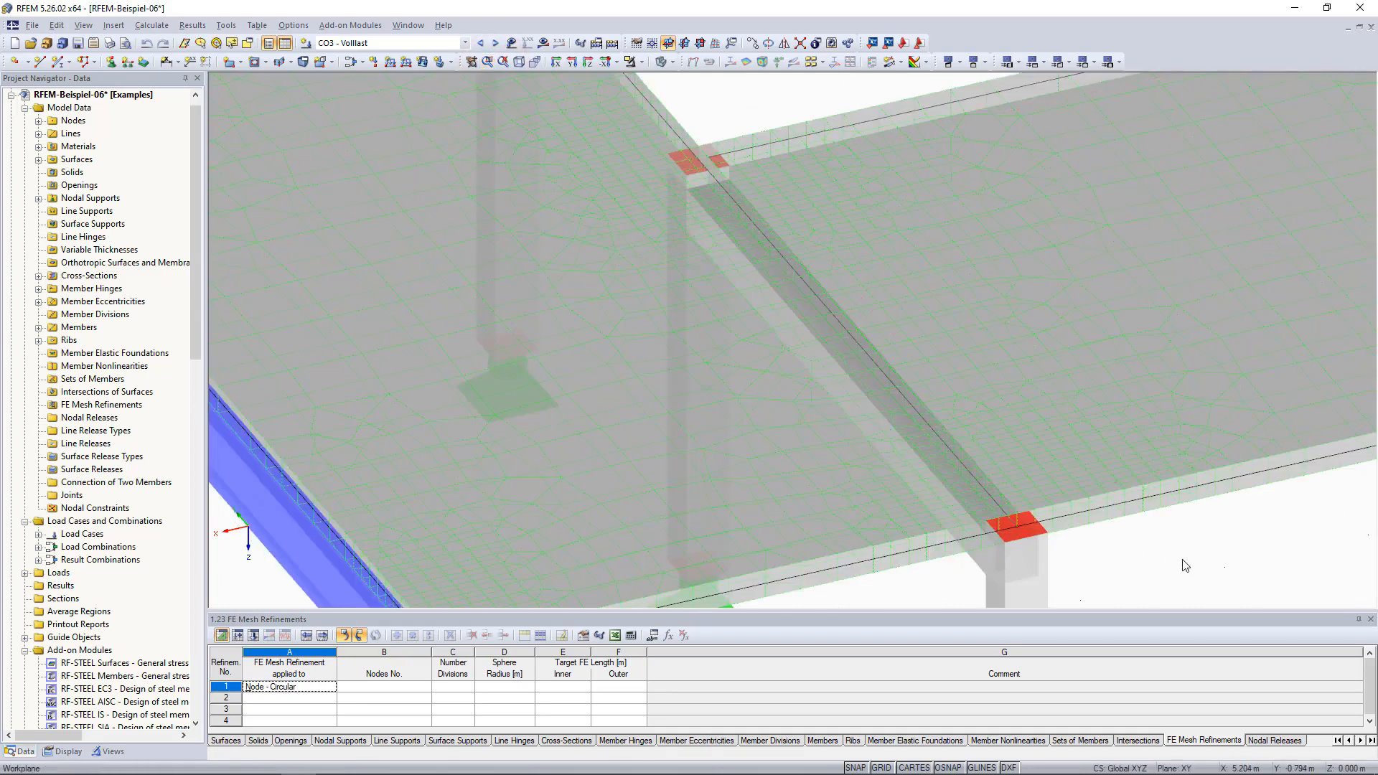
key("F8")
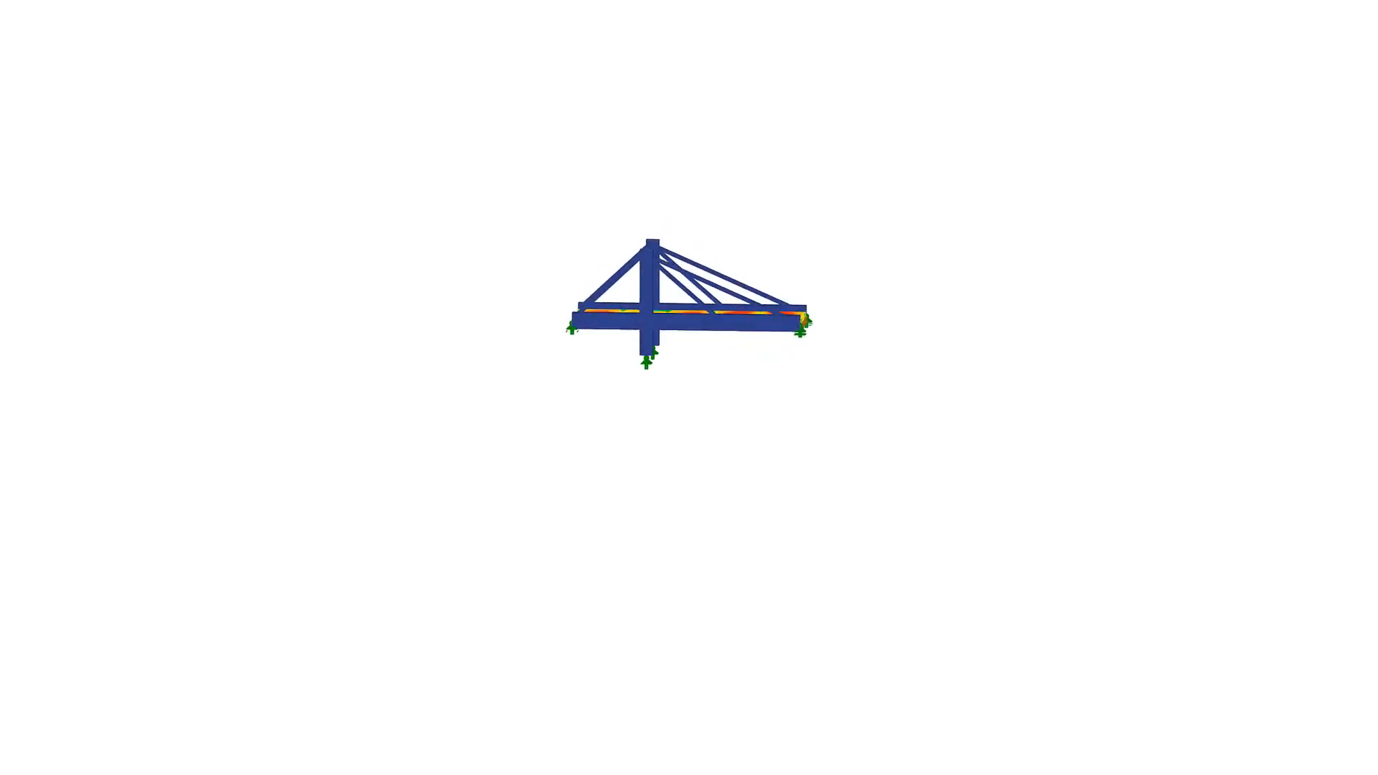